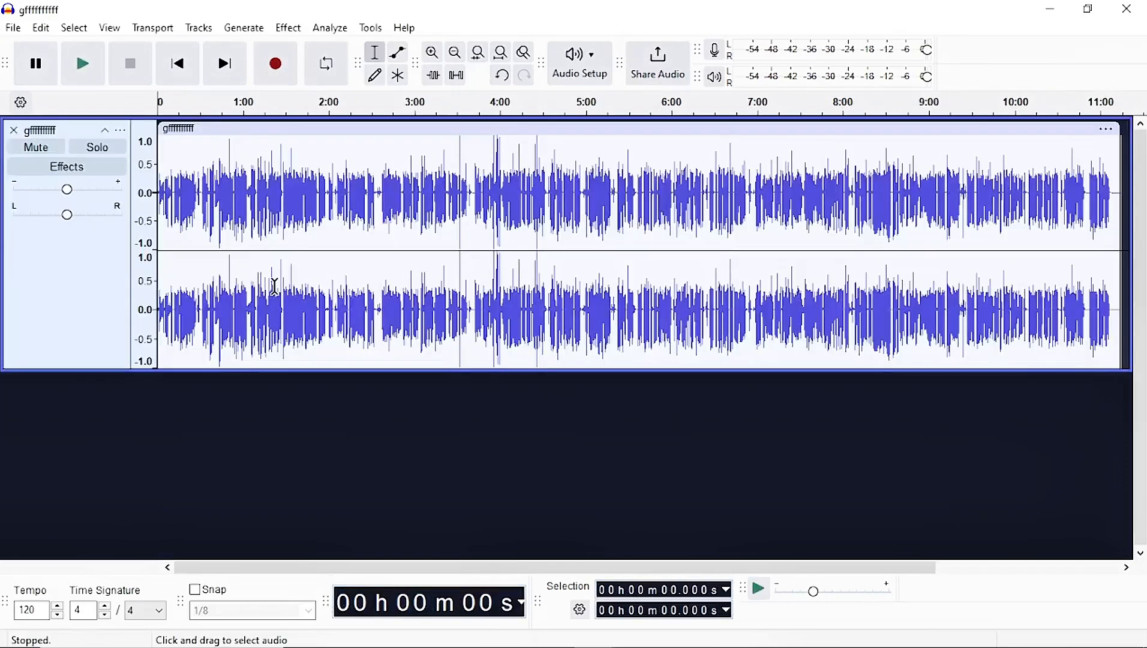
Select the whole track and apply Normalize with DC offset removal and peak amplitude of -1.0 dB.
{"action": "left_click", "coordinate": [495, 220]}
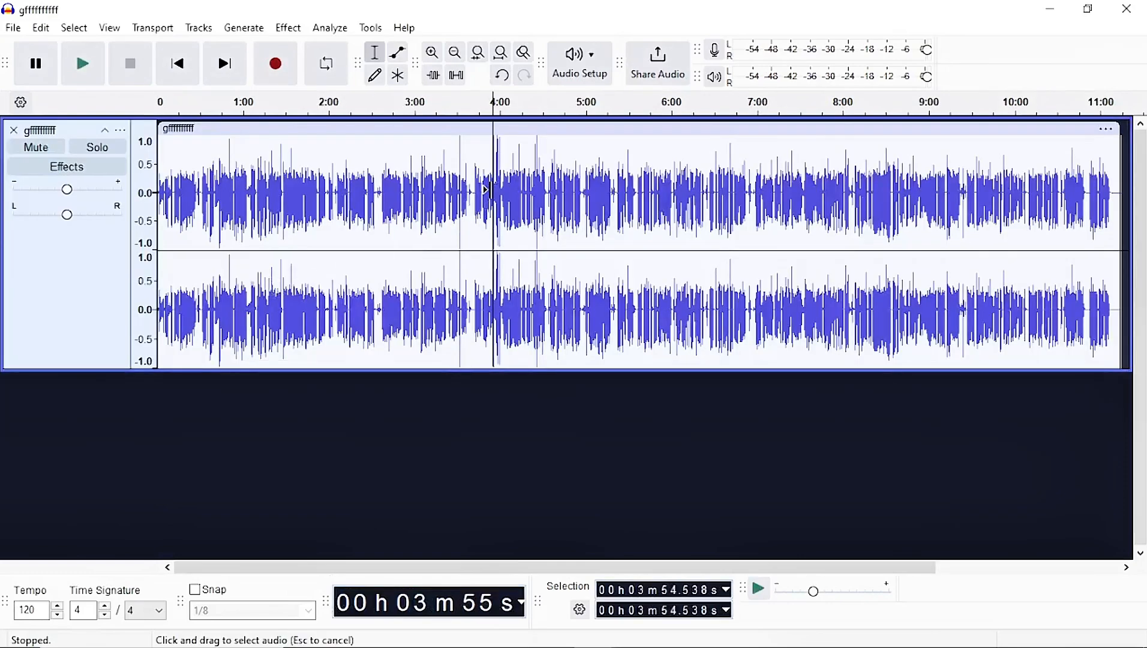
{"action": "key", "text": "ctrl+a"}
{"action": "left_click", "coordinate": [291, 30]}
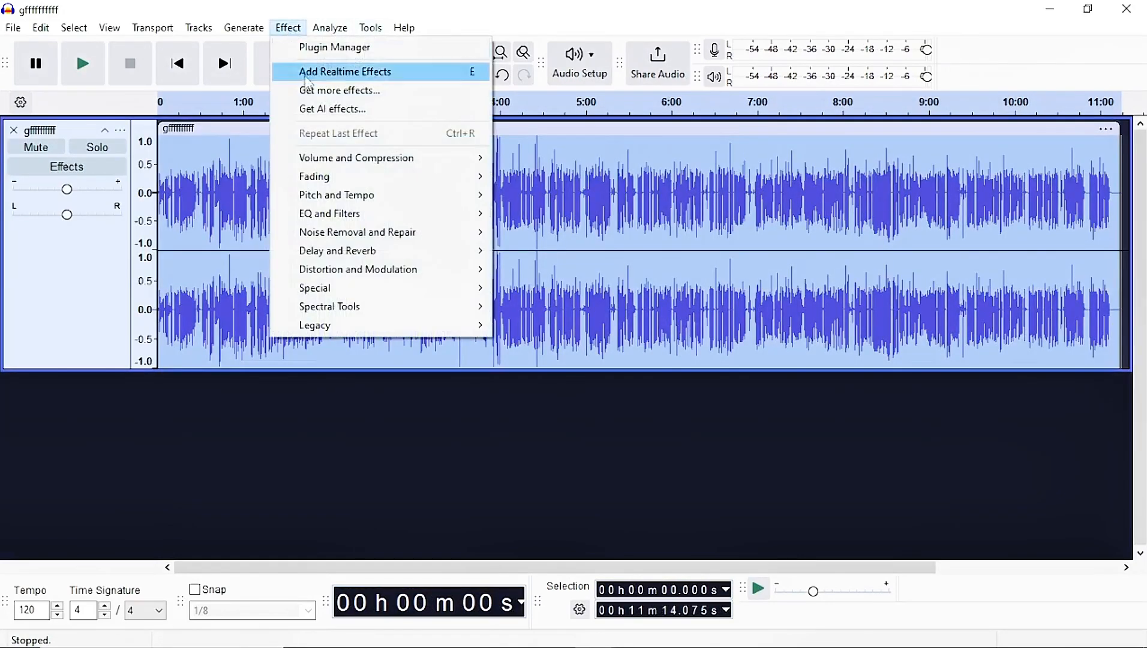
{"action": "mouse_move", "coordinate": [384, 158]}
{"action": "left_click", "coordinate": [519, 253]}
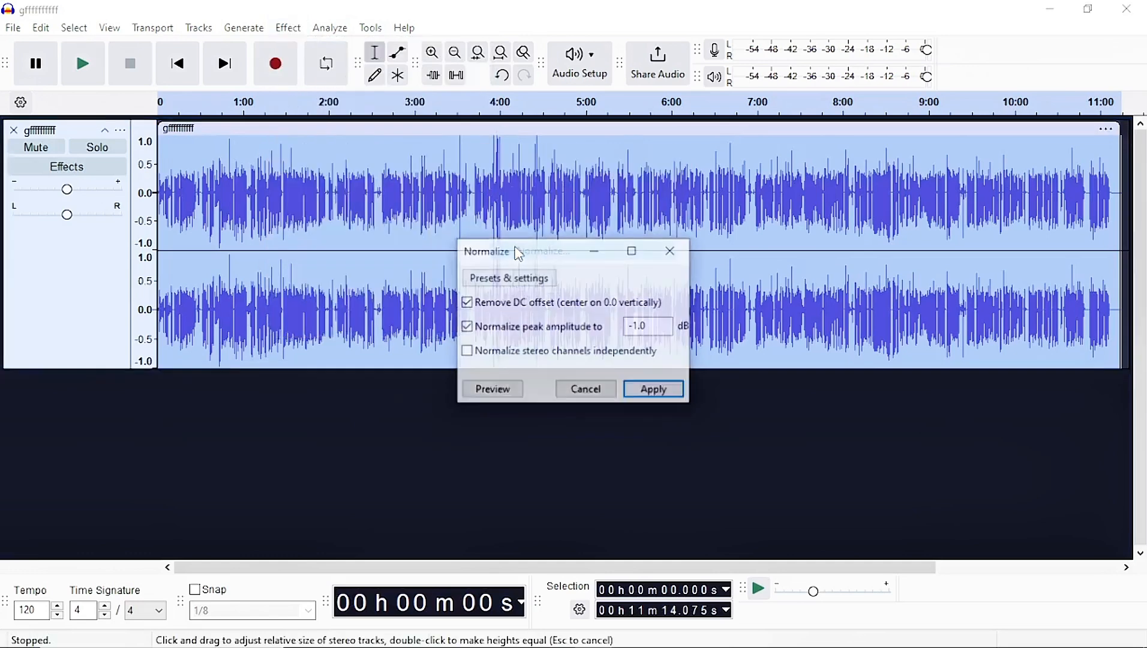
{"action": "left_click", "coordinate": [654, 395]}
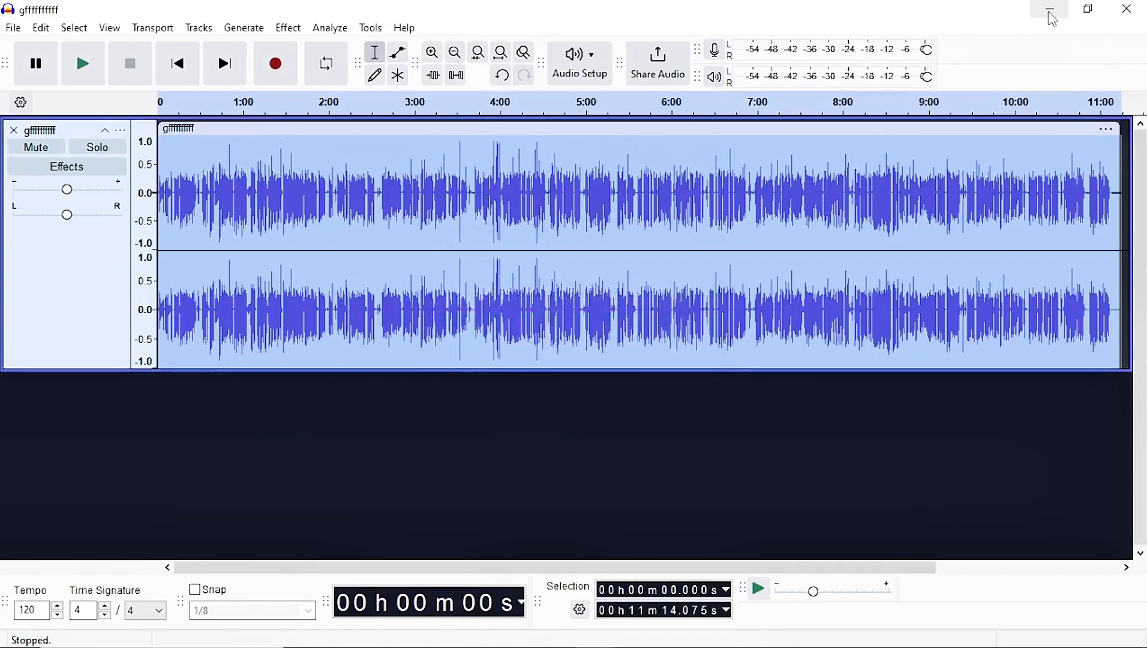
Delete the audio from the track start to about 4:47.
{"action": "scroll", "coordinate": [604, 302], "scroll_direction": "right", "scroll_amount": 5}
{"action": "scroll", "coordinate": [604, 302], "scroll_direction": "up", "scroll_amount": 2}
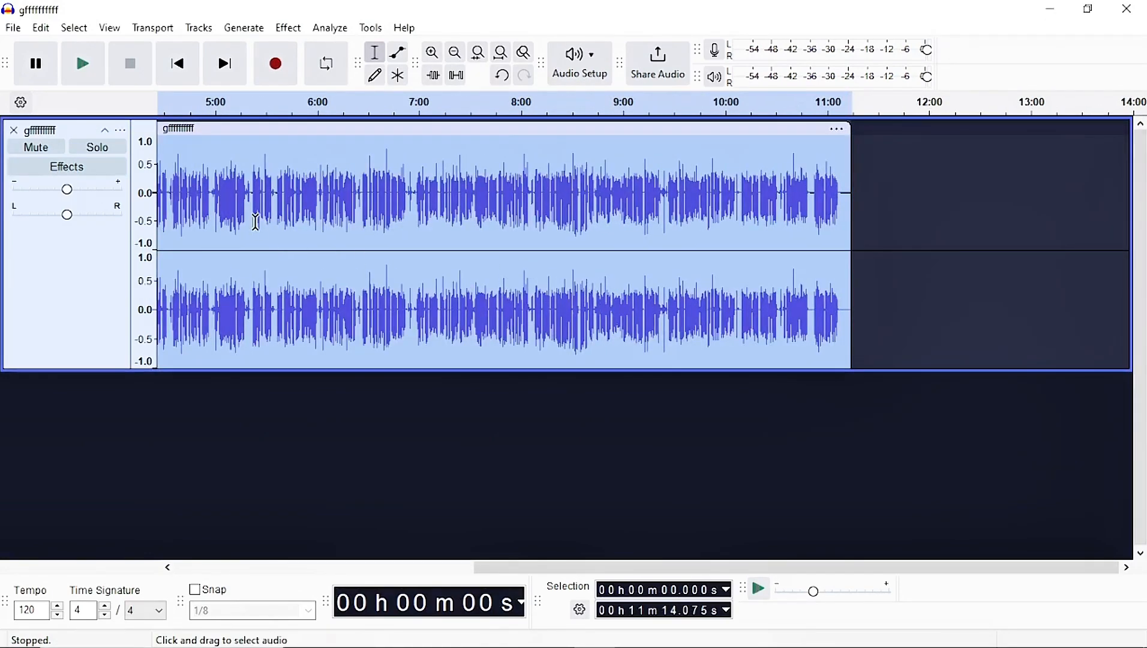
{"action": "left_click_drag", "start_coordinate": [193, 219], "coordinate": [24, 181]}
{"action": "key", "text": "Delete"}
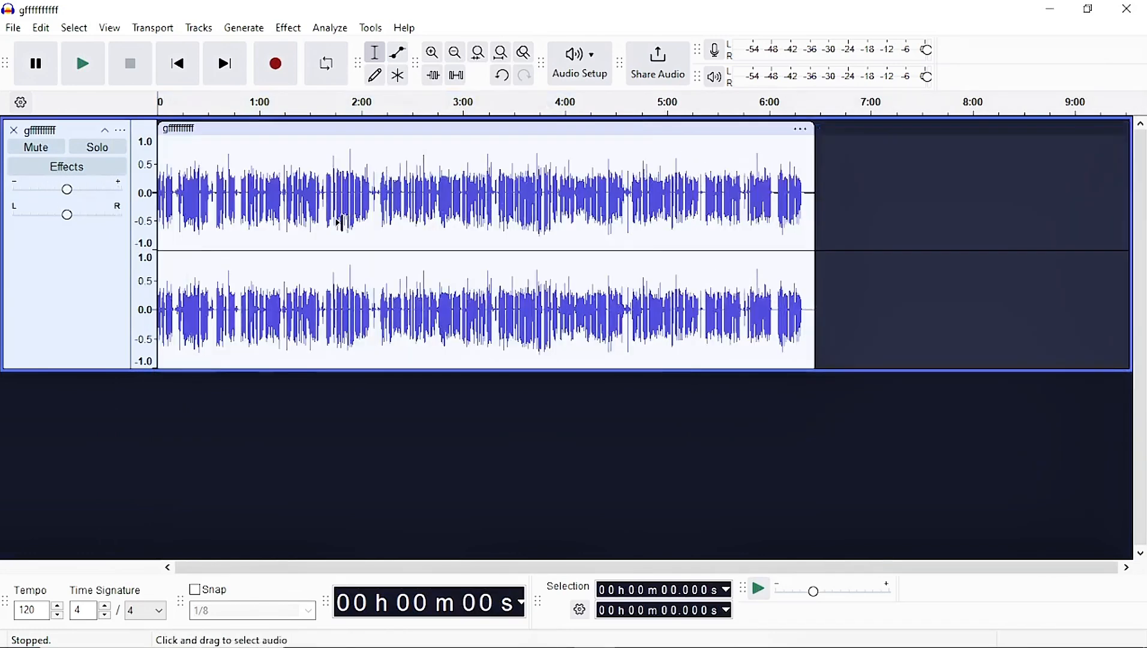
{"action": "scroll", "coordinate": [340, 223], "scroll_direction": "up", "scroll_amount": 1}
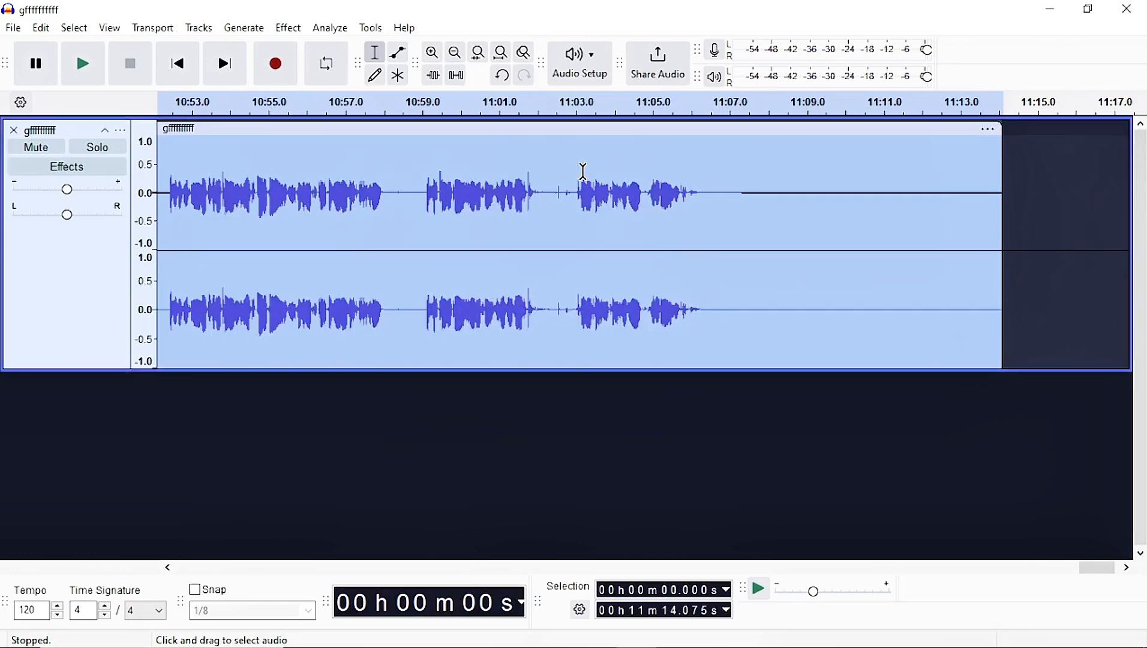
{"action": "left_click", "coordinate": [633, 178]}
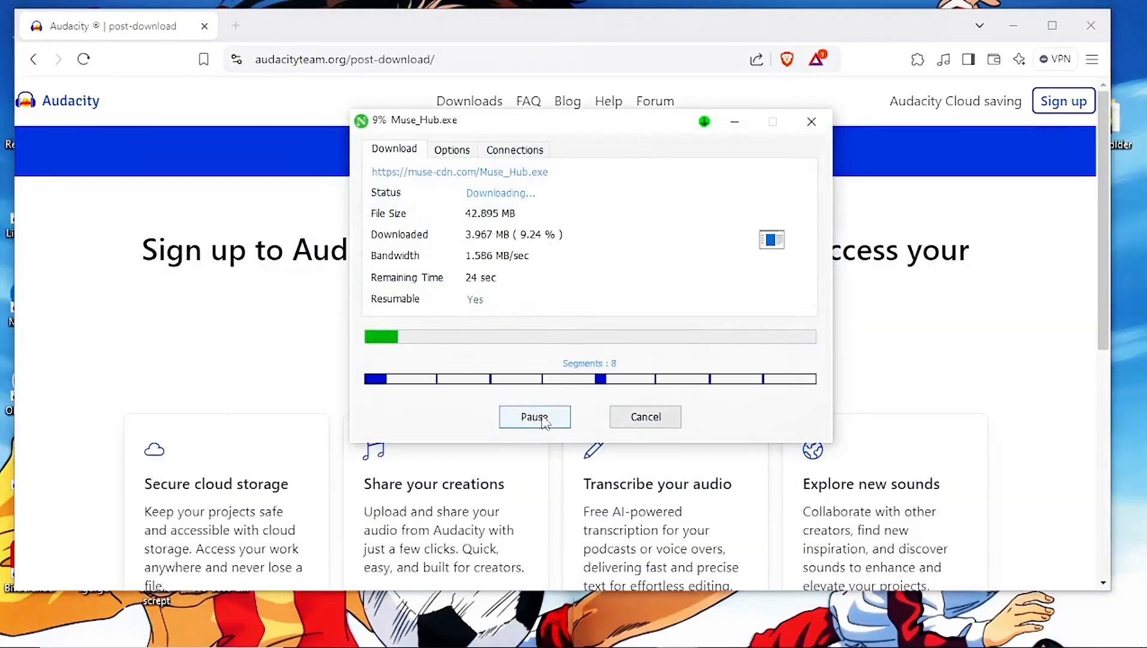
{"action": "left_click", "coordinate": [543, 420]}
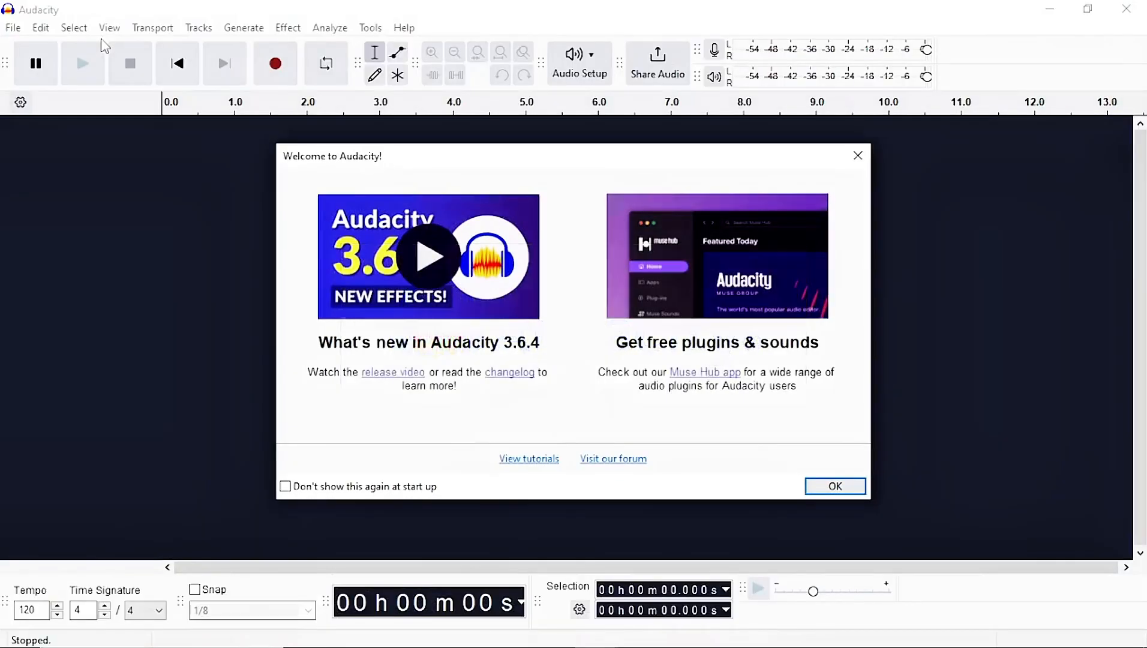
Dismiss the welcome screen and try to open an audio file.
{"action": "left_click", "coordinate": [838, 485]}
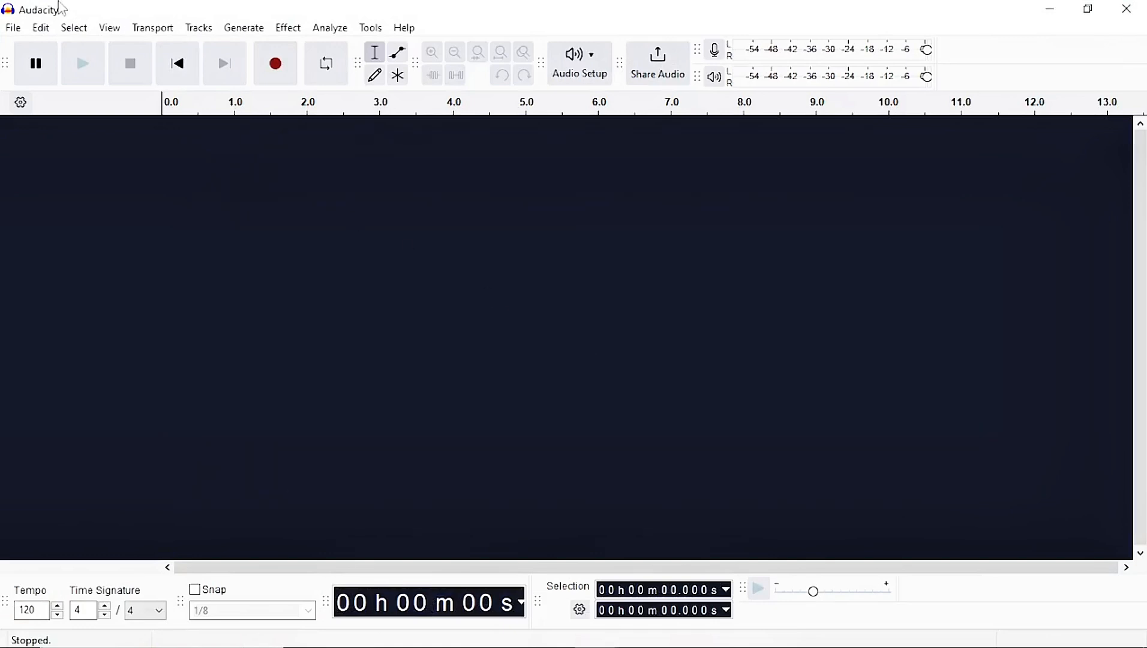
{"action": "left_click", "coordinate": [13, 28]}
{"action": "left_click", "coordinate": [42, 66]}
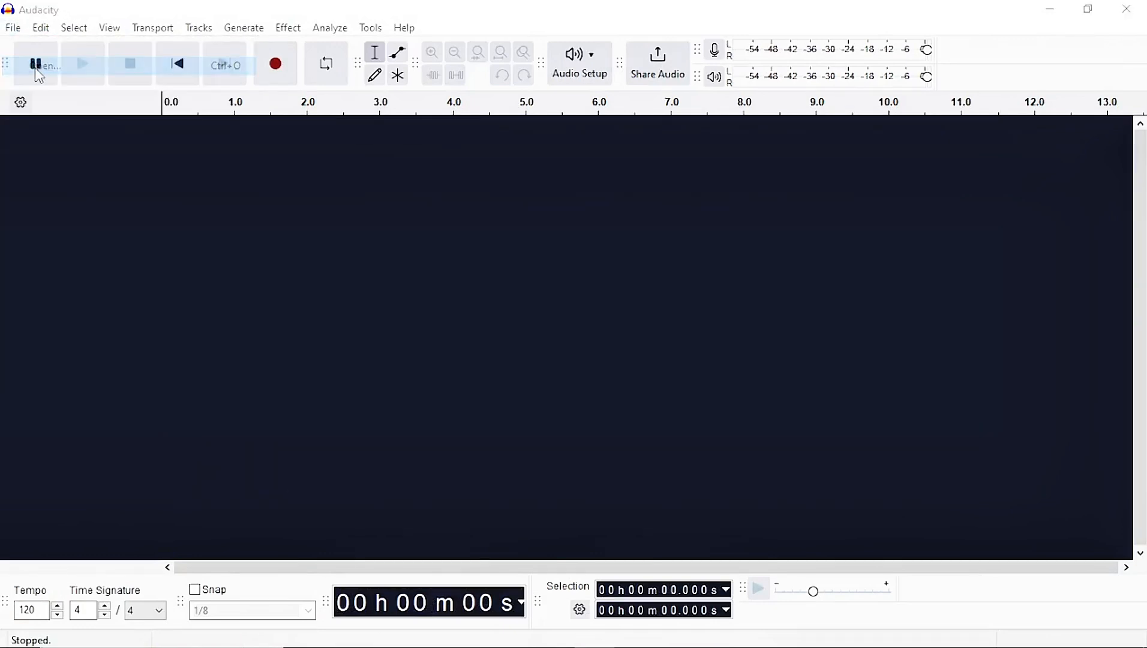
{"action": "double_click", "coordinate": [339, 219]}
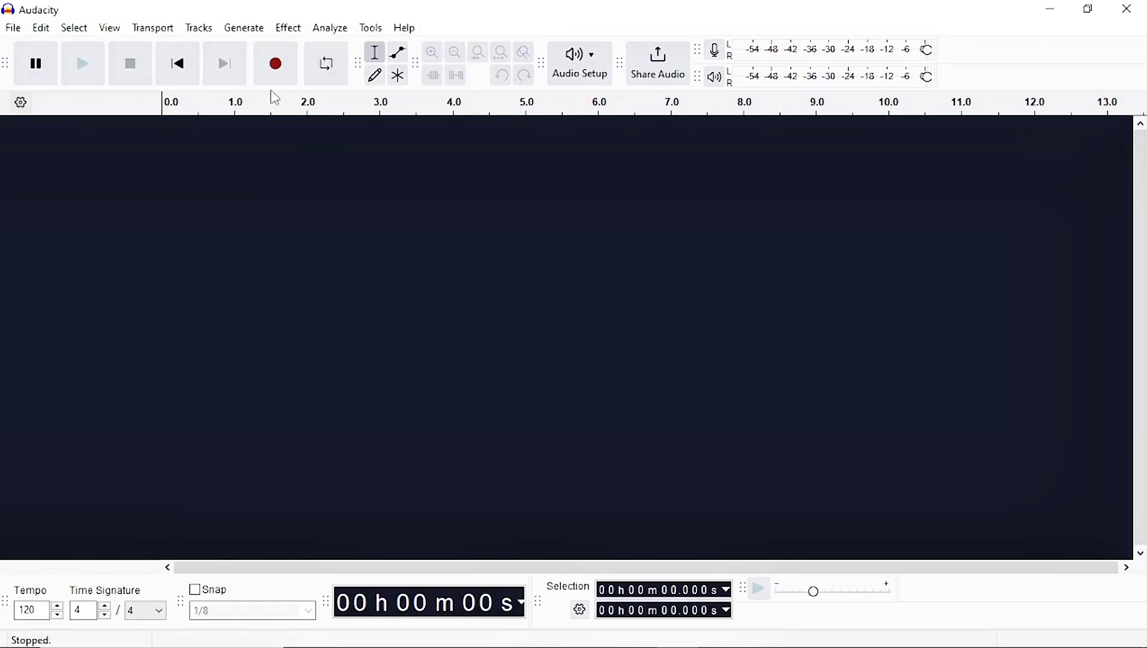
Record a new audio clip of about 9 seconds and stop recording.
{"action": "left_click", "coordinate": [280, 74]}
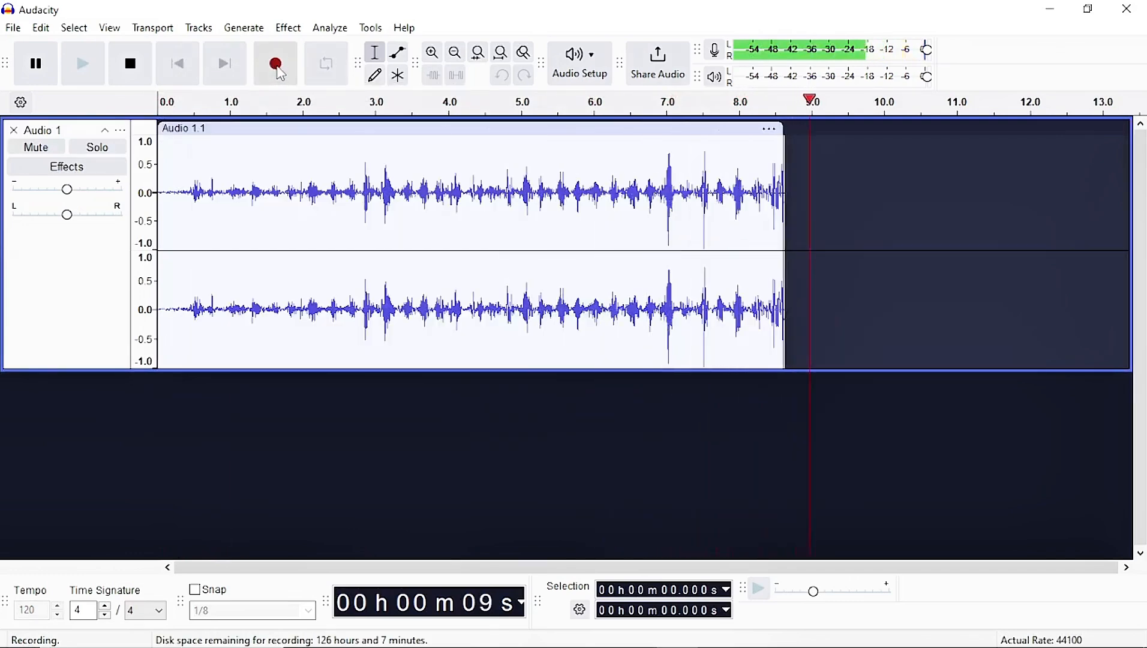
{"action": "left_click", "coordinate": [130, 64]}
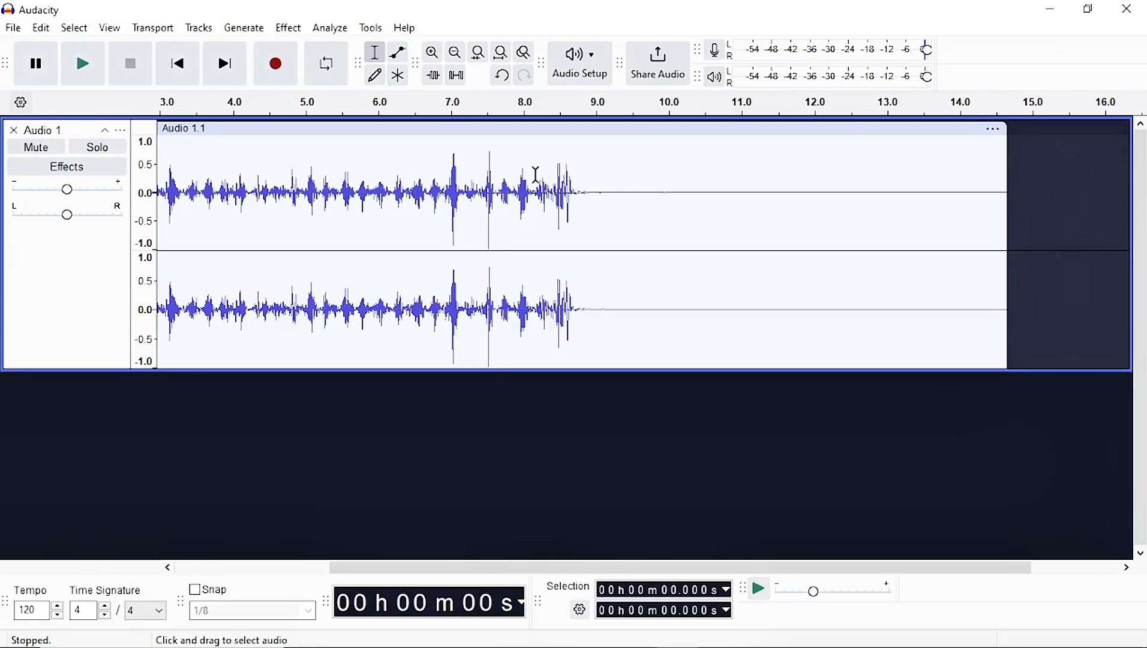
Create a new macro named my setting in the Macro Manager.
{"action": "left_click_drag", "start_coordinate": [627, 208], "coordinate": [974, 224]}
{"action": "left_click", "coordinate": [830, 336]}
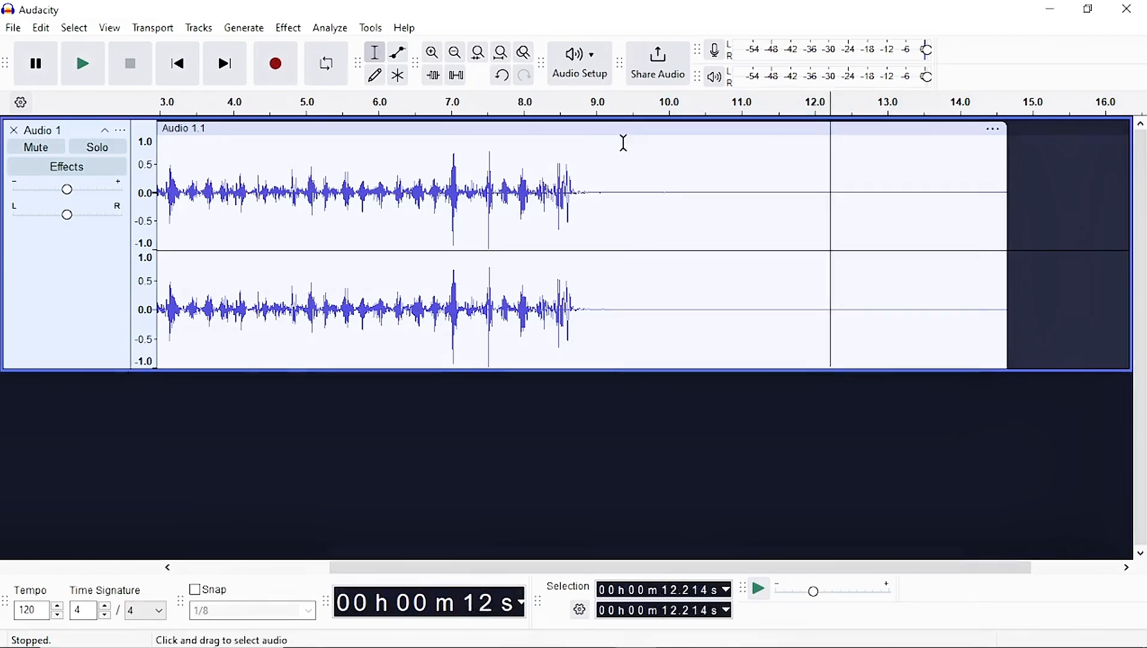
{"action": "left_click", "coordinate": [369, 29]}
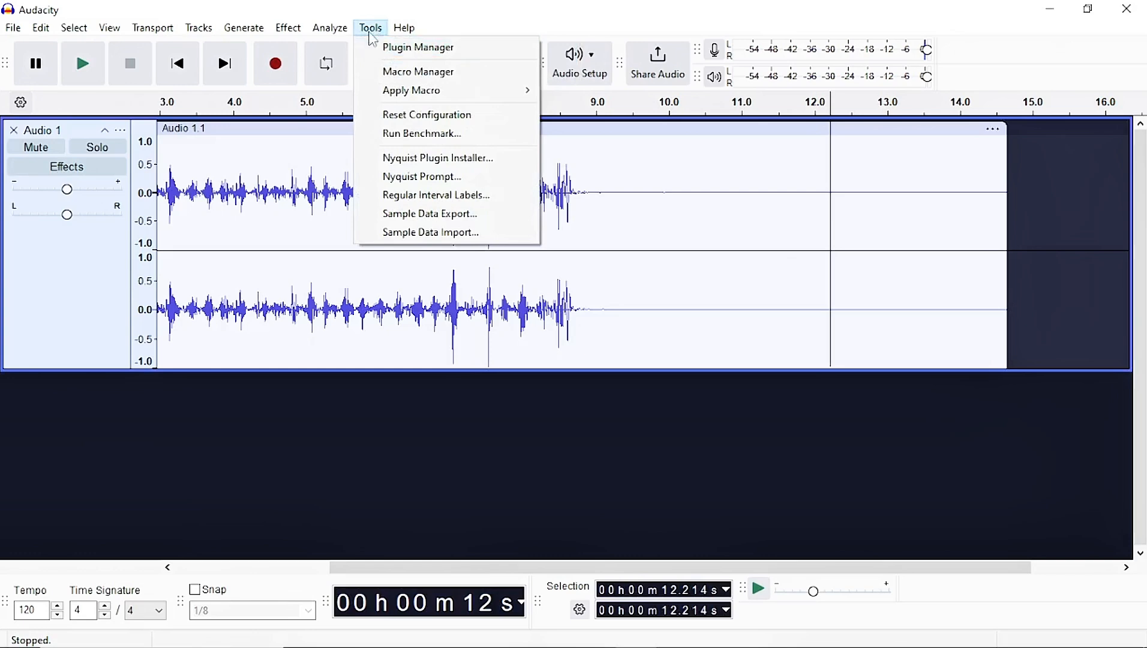
{"action": "left_click", "coordinate": [393, 72]}
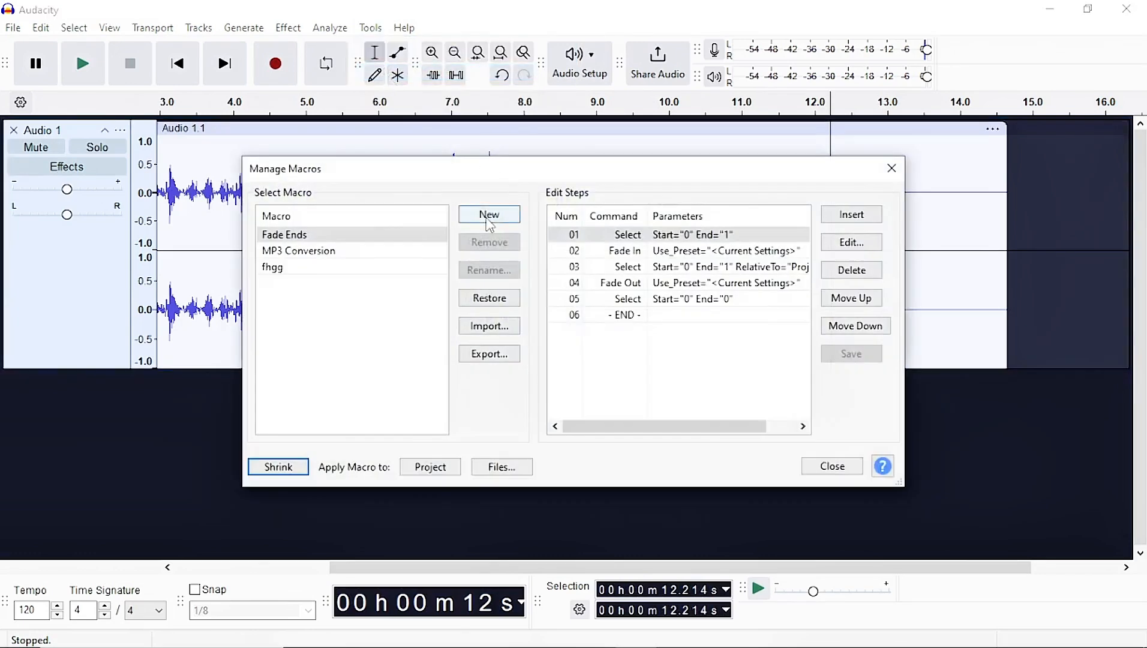
{"action": "left_click", "coordinate": [486, 224]}
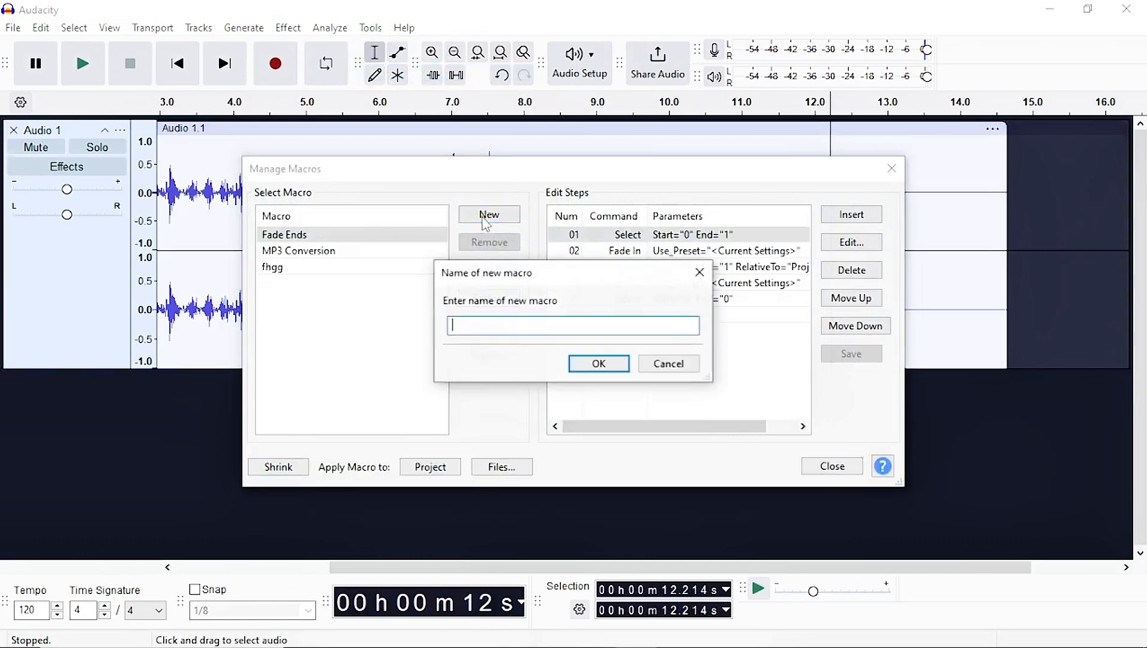
{"action": "type", "text": "my setting"}
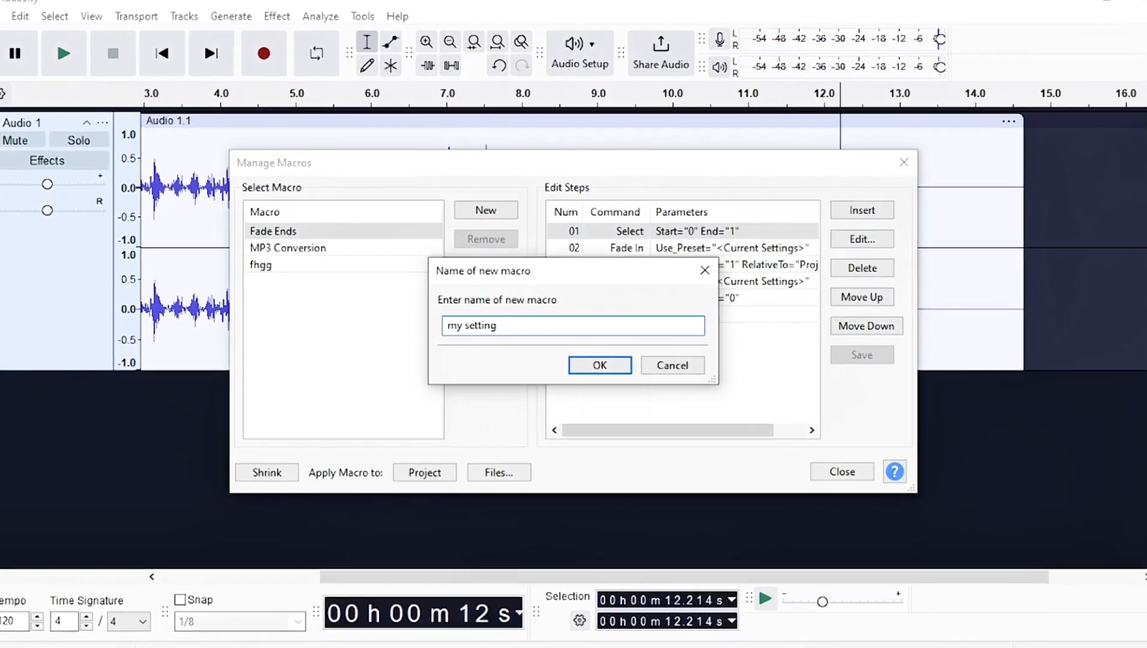
{"action": "left_click", "coordinate": [599, 364]}
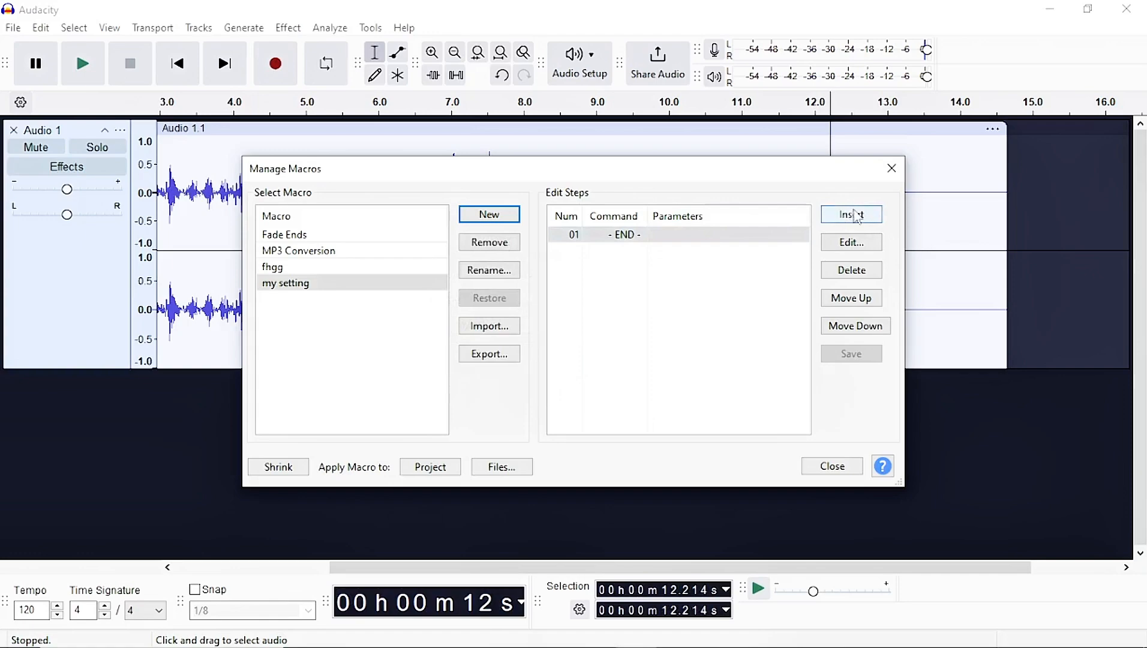
Insert a Normalize command as the first step of the my setting macro.
{"action": "left_click", "coordinate": [859, 218]}
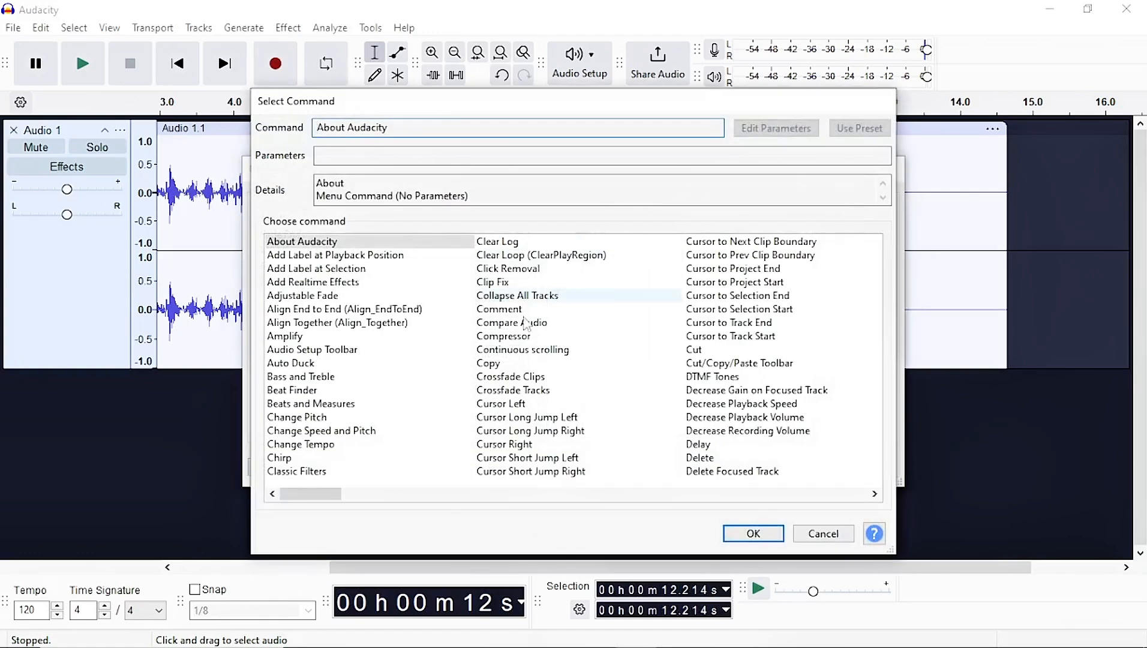
{"action": "left_click", "coordinate": [509, 338]}
{"action": "key", "text": "n"}
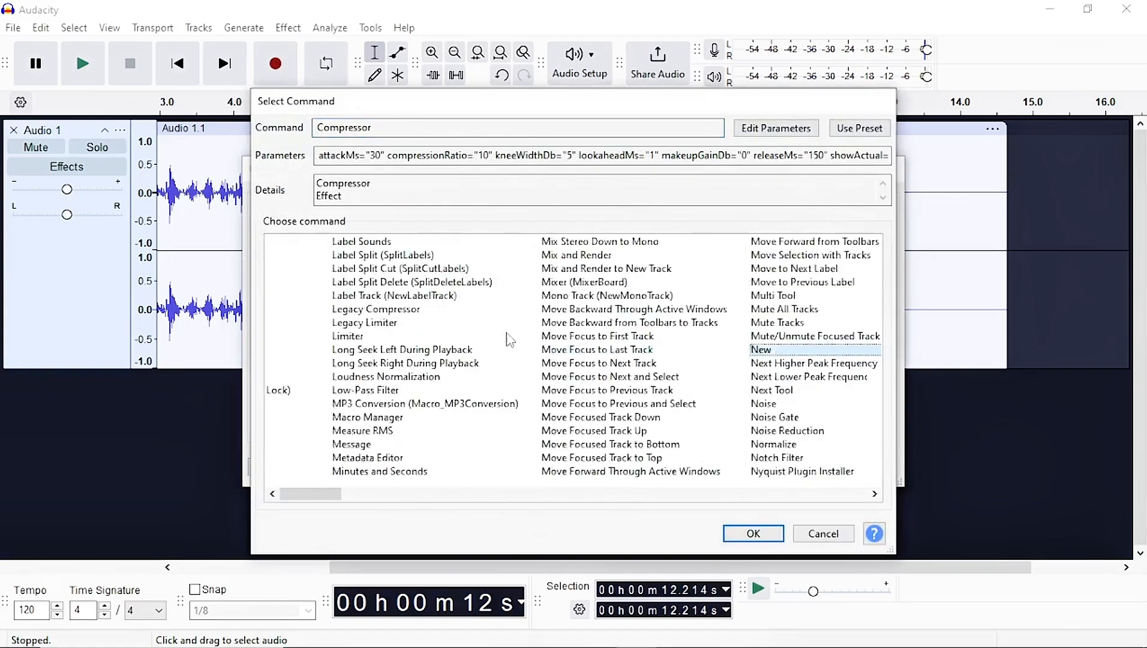
{"action": "left_click", "coordinate": [521, 363]}
{"action": "left_click", "coordinate": [532, 379]}
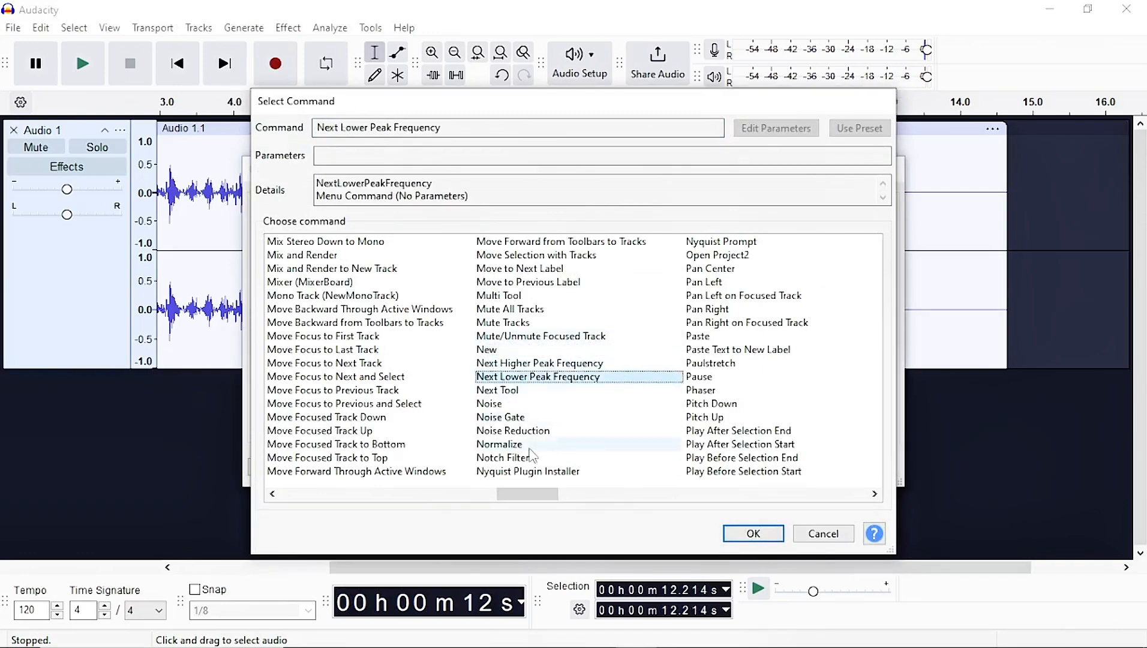
{"action": "left_click", "coordinate": [532, 445]}
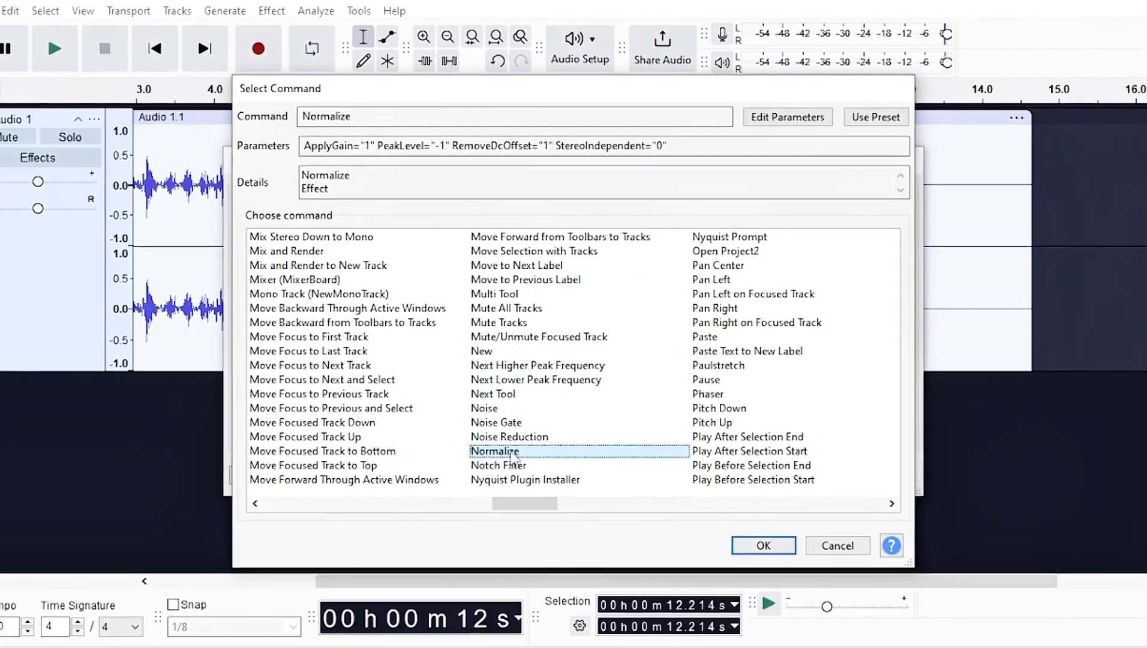
{"action": "left_click", "coordinate": [737, 535]}
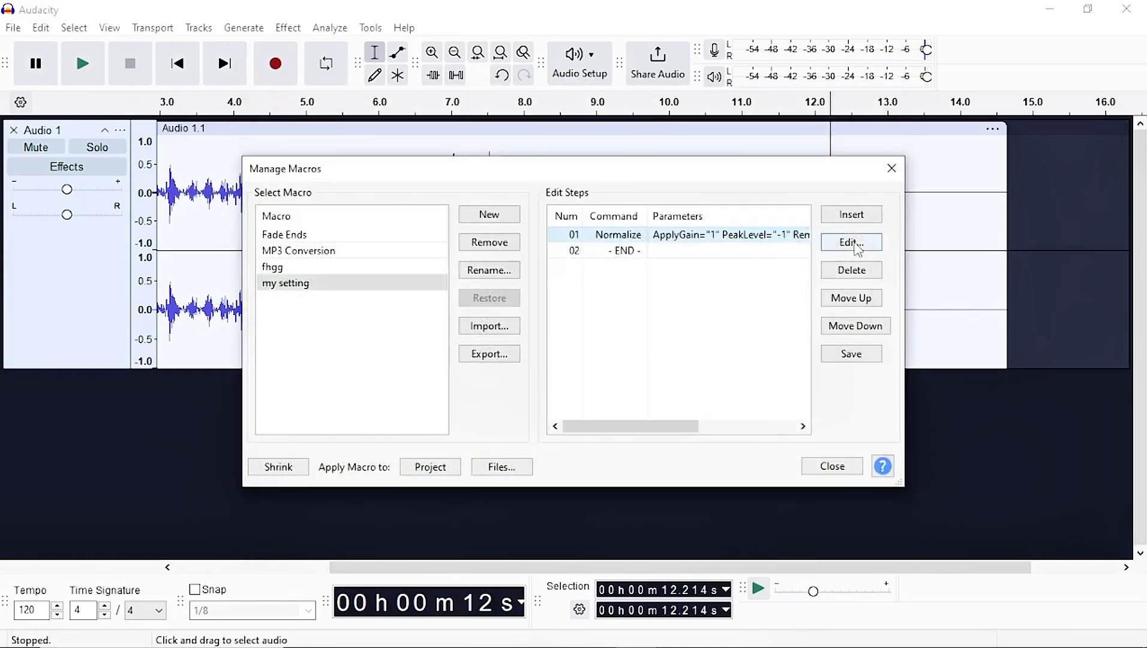
Toggle the Normalize step's DC offset and peak amplitude options off and back on, then apply the settings.
{"action": "left_click", "coordinate": [852, 244]}
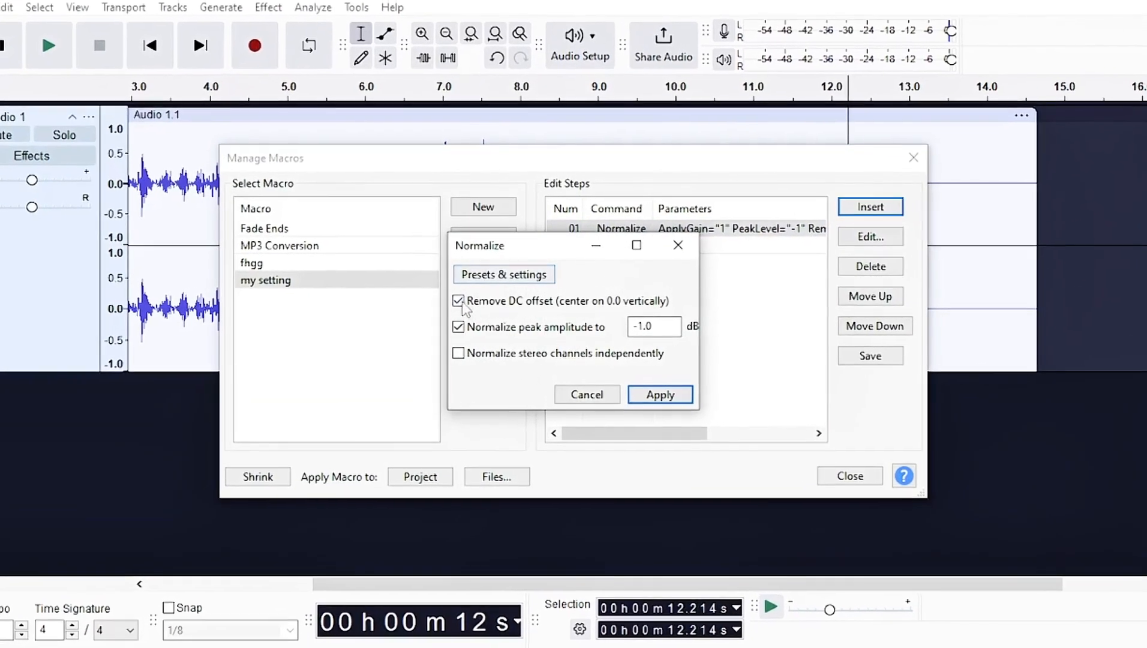
{"action": "left_click", "coordinate": [492, 301]}
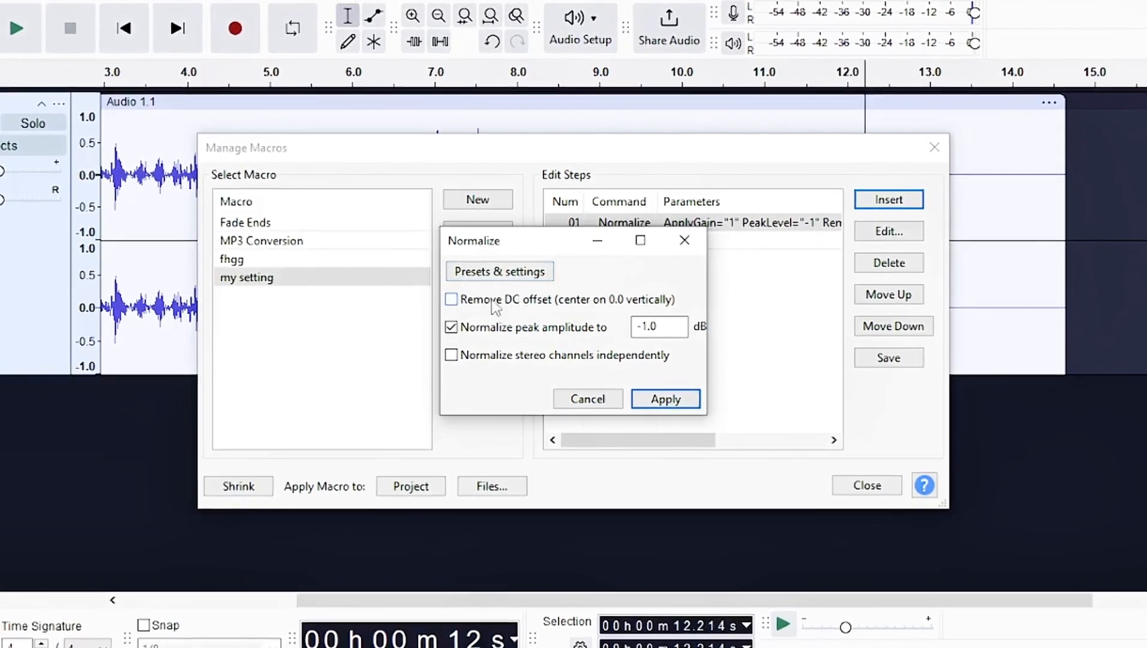
{"action": "left_click", "coordinate": [455, 302]}
{"action": "left_click", "coordinate": [452, 328]}
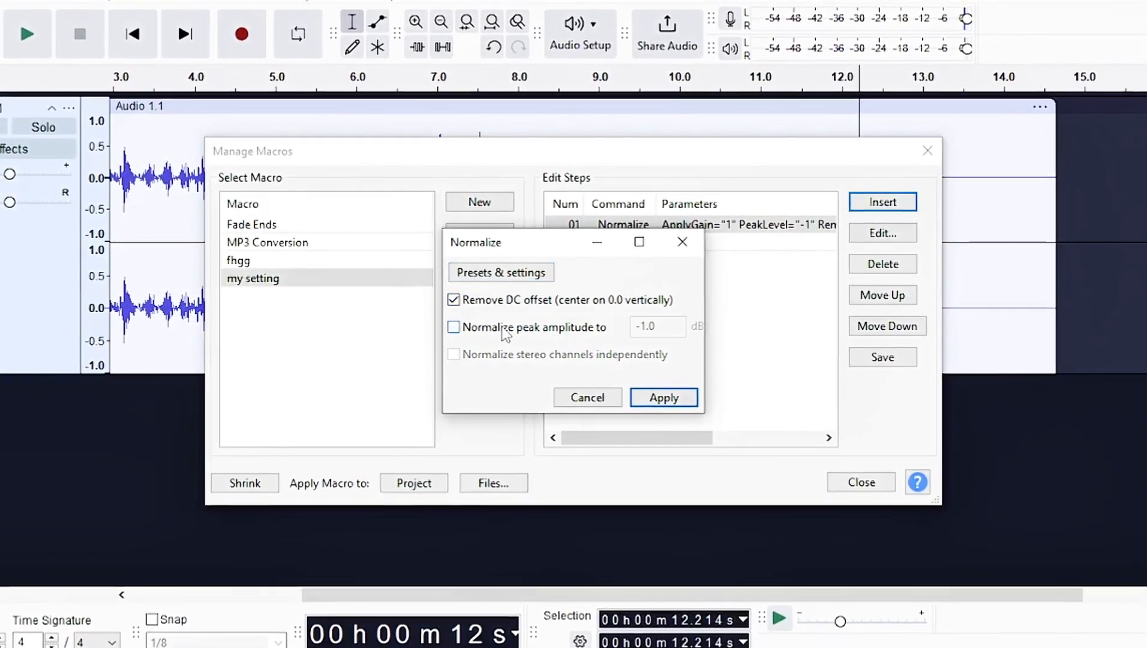
{"action": "left_click", "coordinate": [452, 328]}
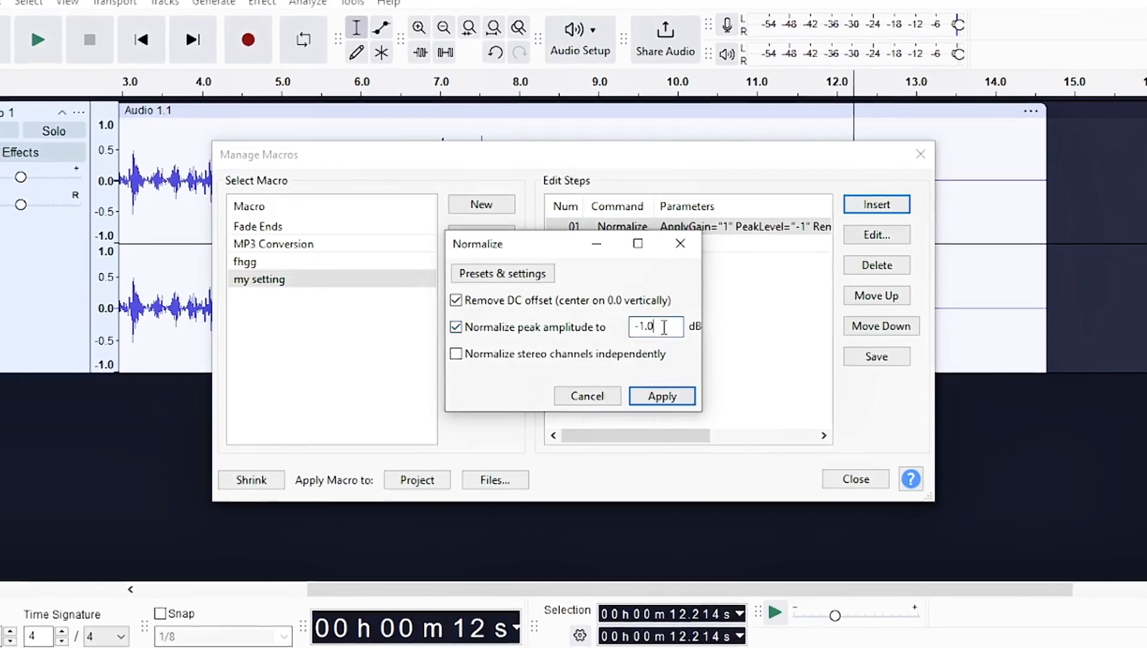
{"action": "left_click_drag", "start_coordinate": [660, 327], "coordinate": [646, 327]}
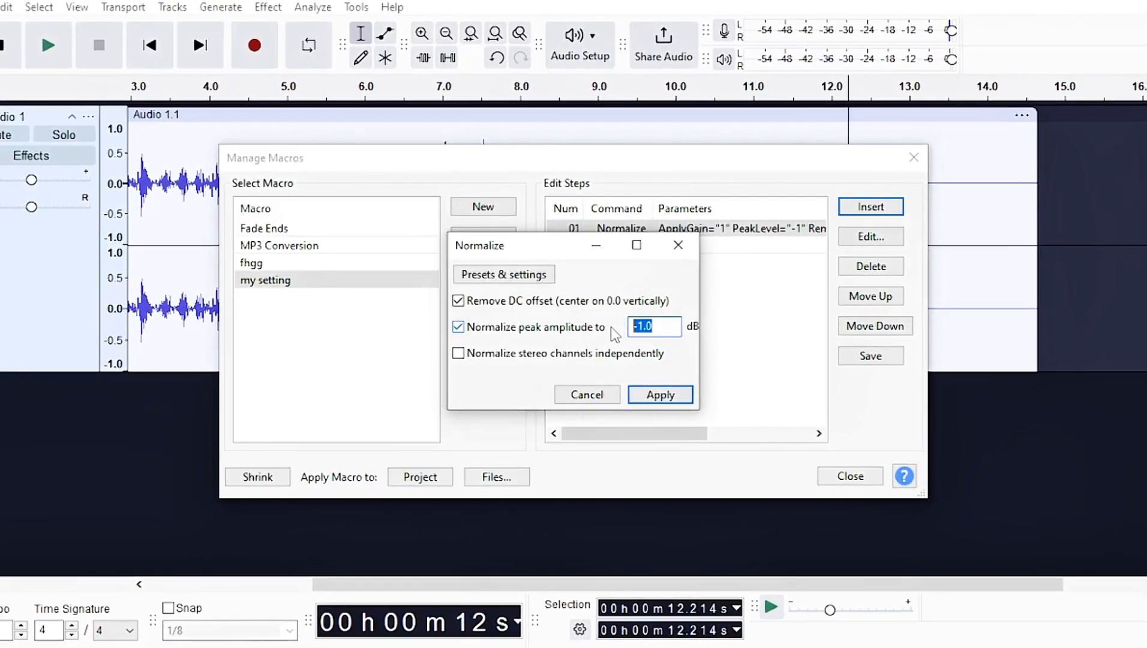
{"action": "left_click", "coordinate": [662, 396]}
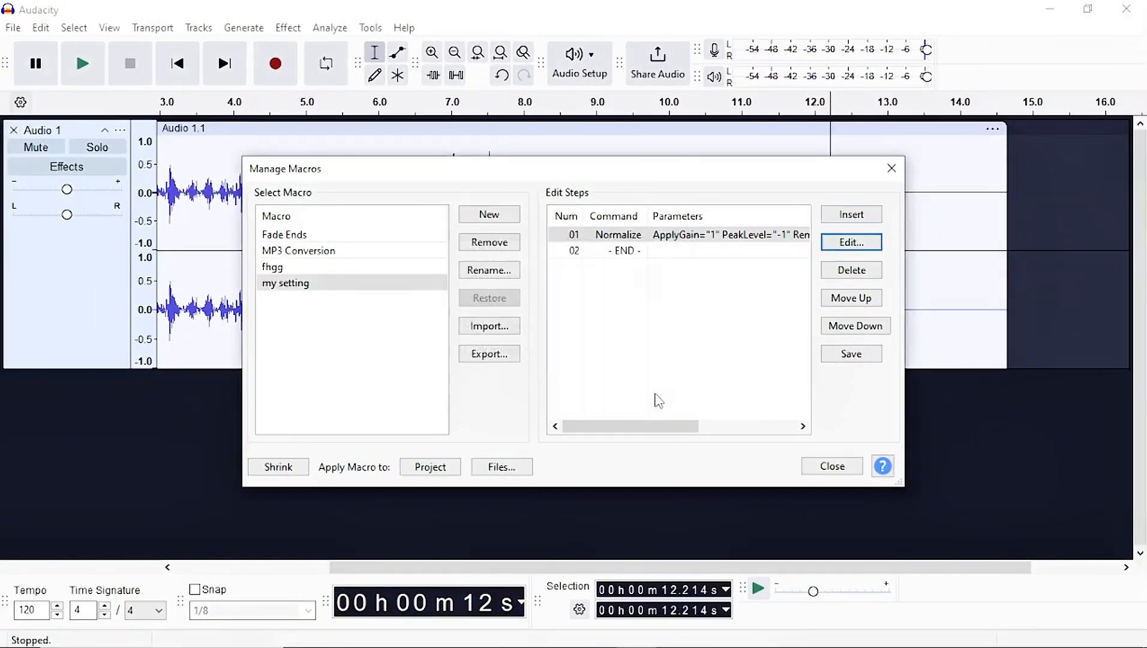
Insert a Compressor command as the second step of the macro.
{"action": "left_click", "coordinate": [851, 215]}
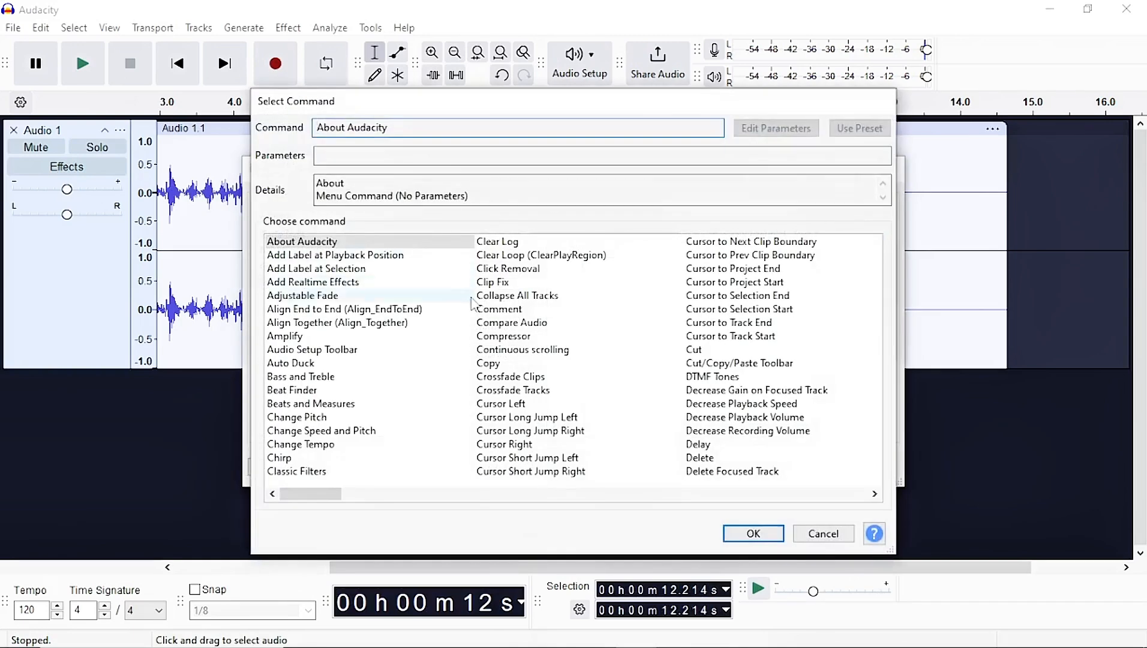
{"action": "left_click", "coordinate": [499, 338]}
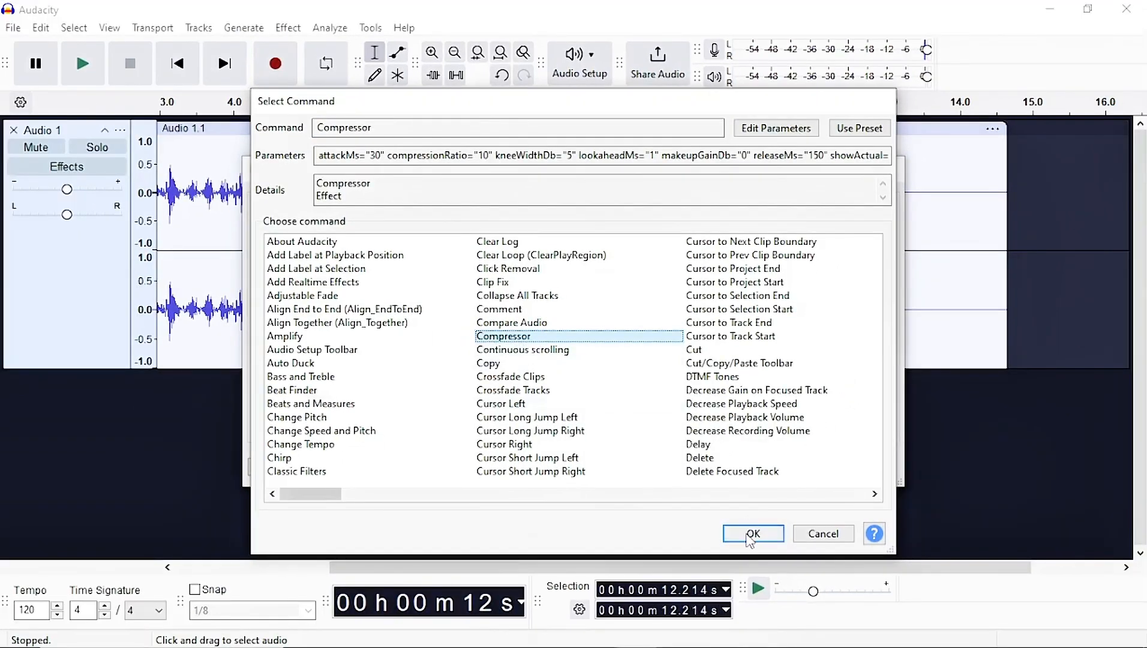
{"action": "left_click", "coordinate": [753, 534]}
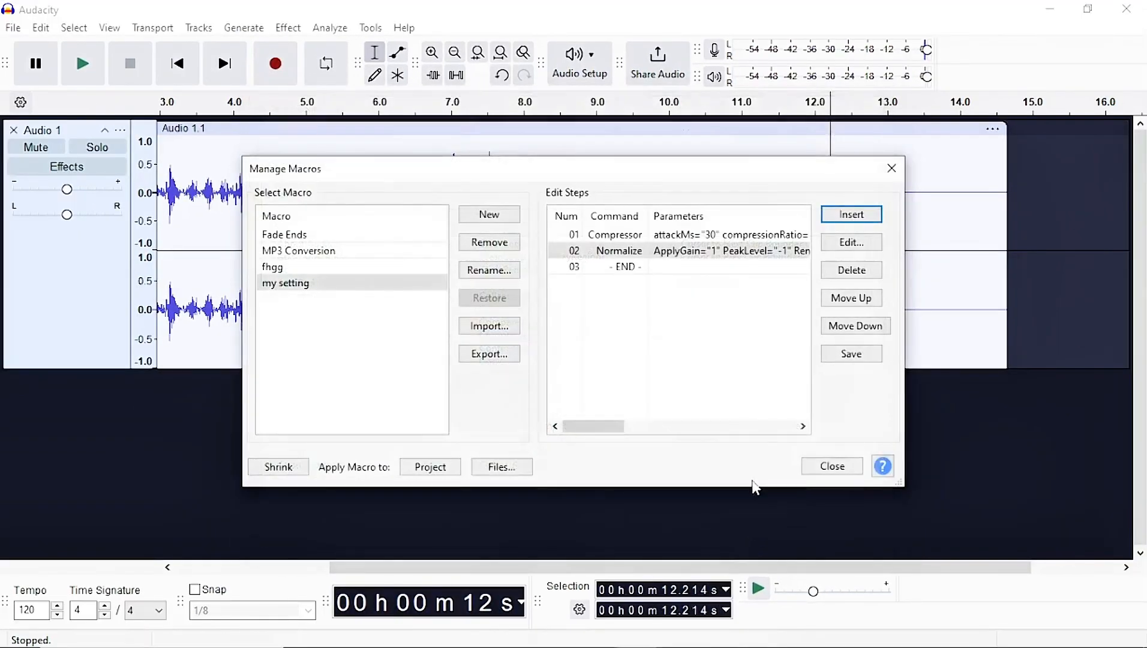
Open the Compressor step's settings, review its threshold, ratio and smoothing values, and apply them.
{"action": "left_click", "coordinate": [852, 242]}
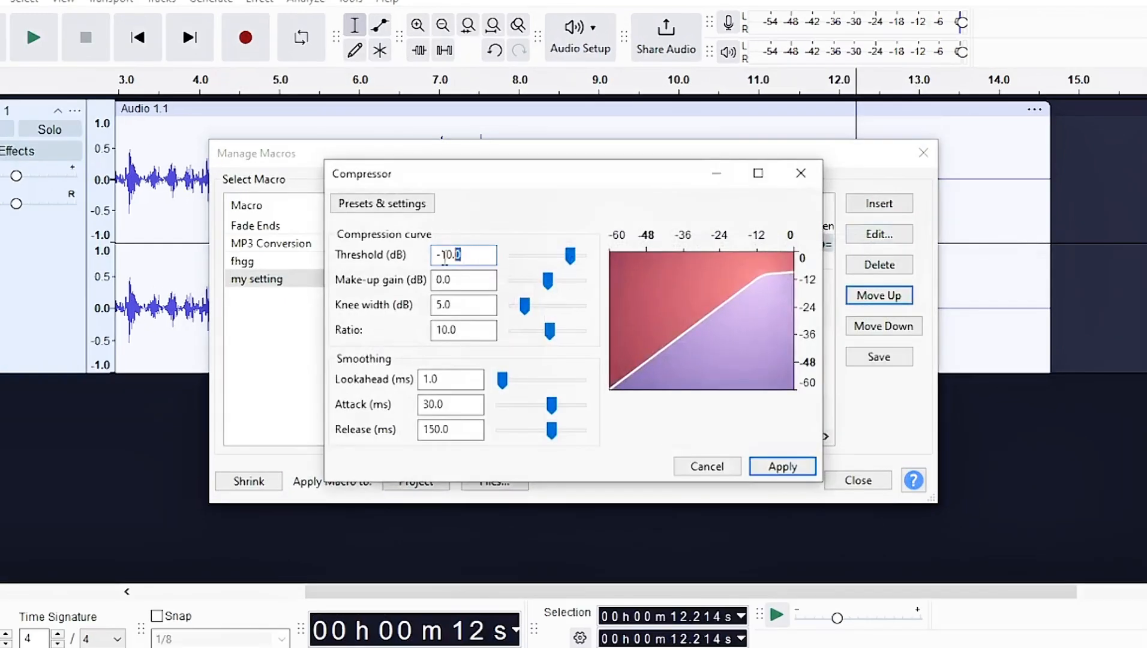
{"action": "left_click", "coordinate": [444, 258]}
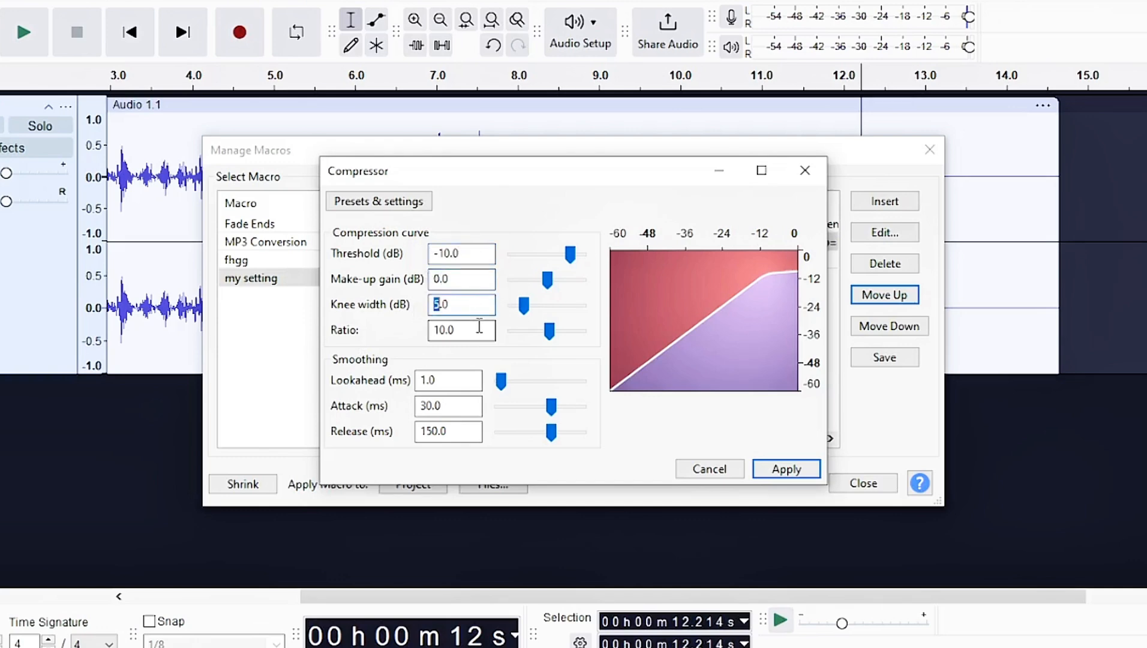
{"action": "key", "text": "Tab"}
{"action": "key", "text": "Tab"}
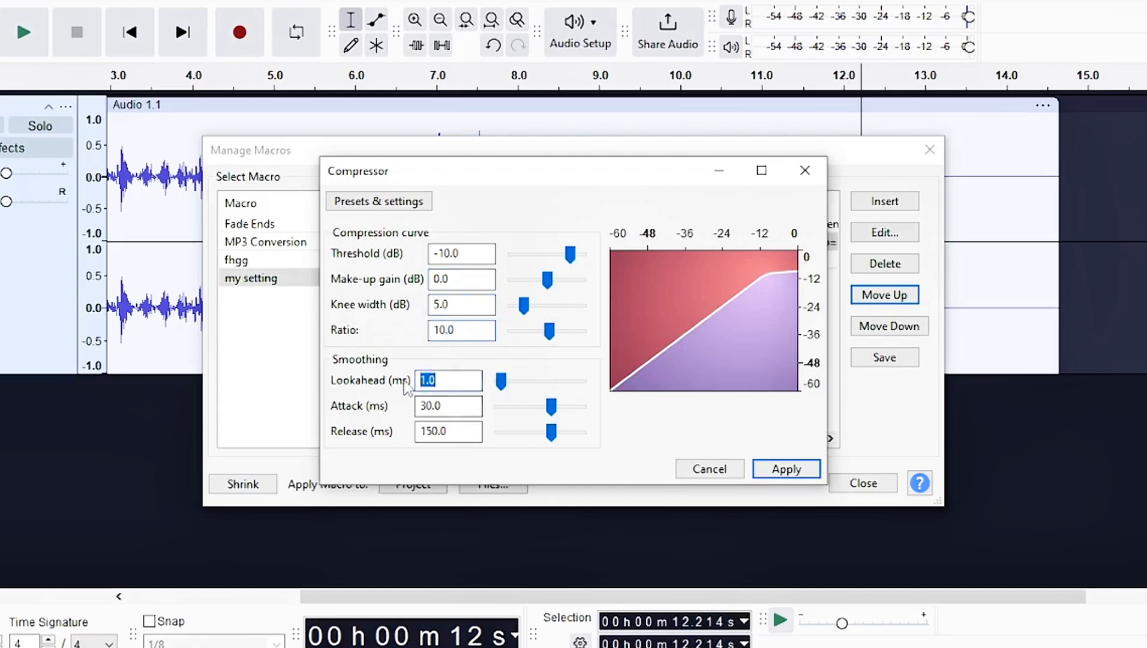
{"action": "left_click_drag", "start_coordinate": [456, 405], "coordinate": [418, 432]}
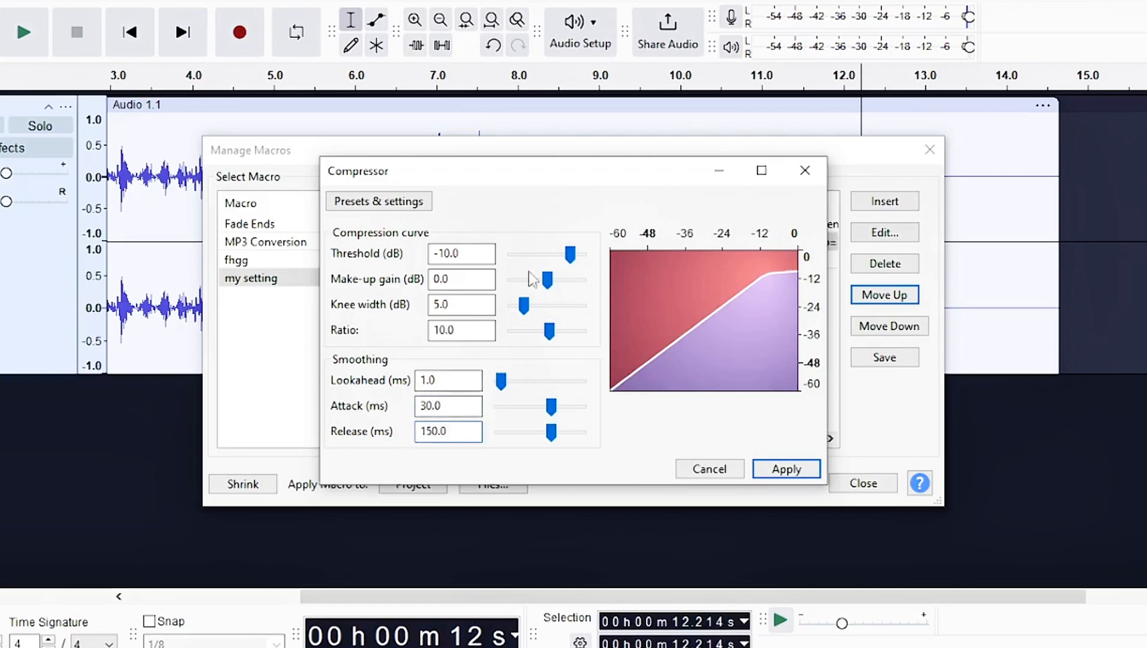
{"action": "left_click", "coordinate": [786, 469]}
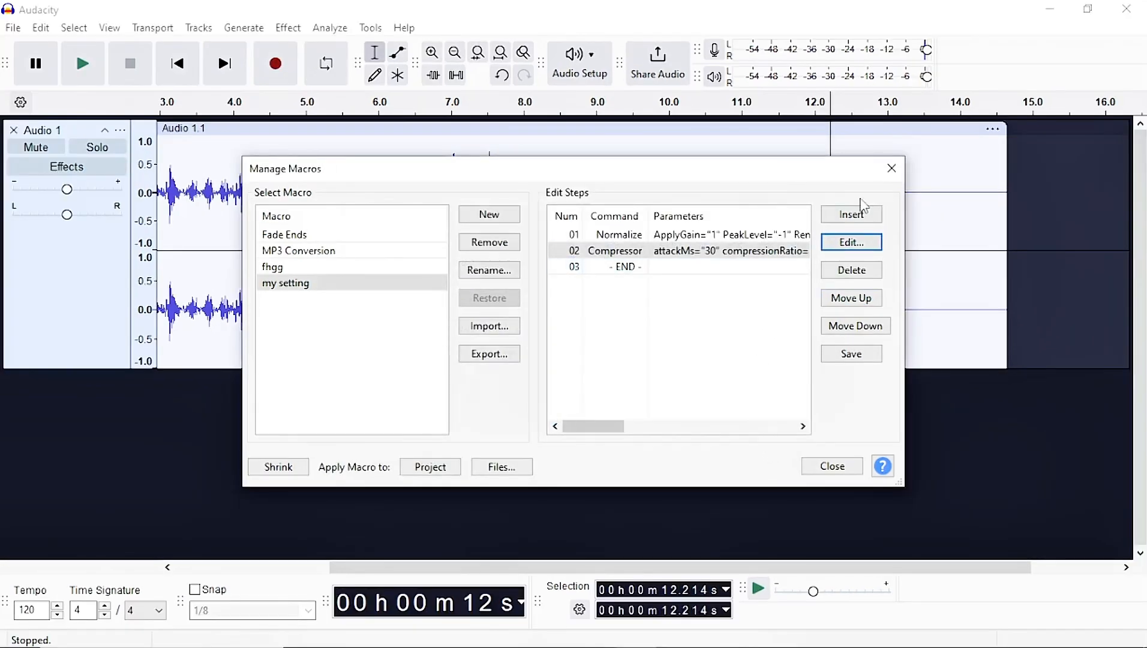
Insert a Filter Curve EQ command as the third step of the my setting macro.
{"action": "left_click", "coordinate": [873, 217]}
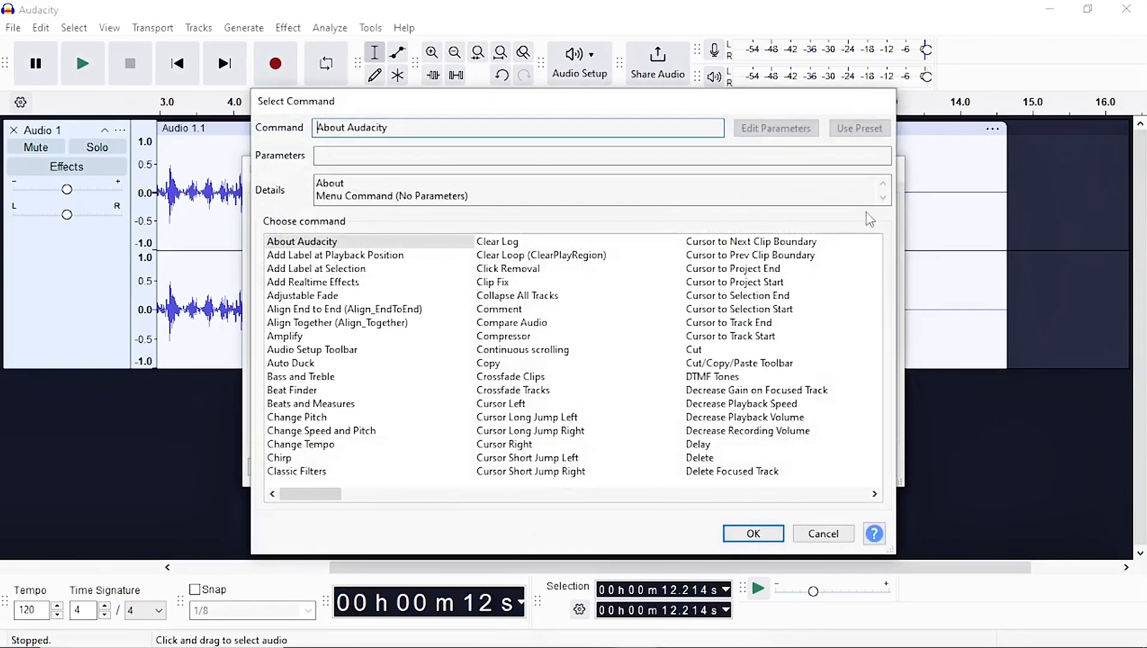
{"action": "left_click", "coordinate": [496, 299]}
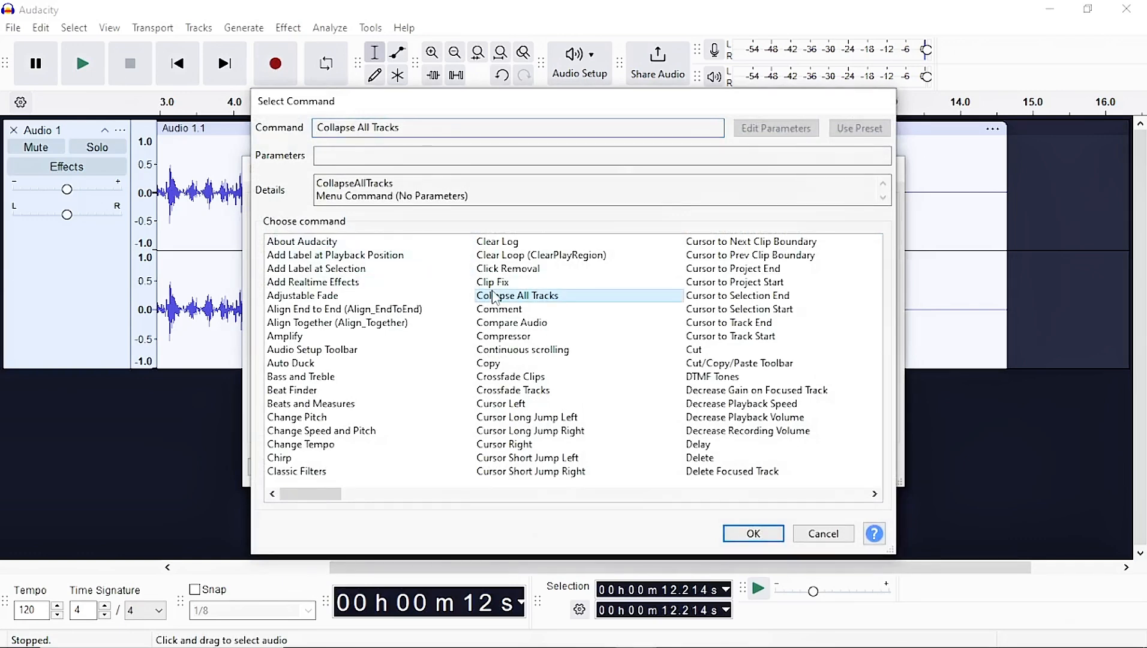
{"action": "key", "text": "f"}
{"action": "key", "text": "Down"}
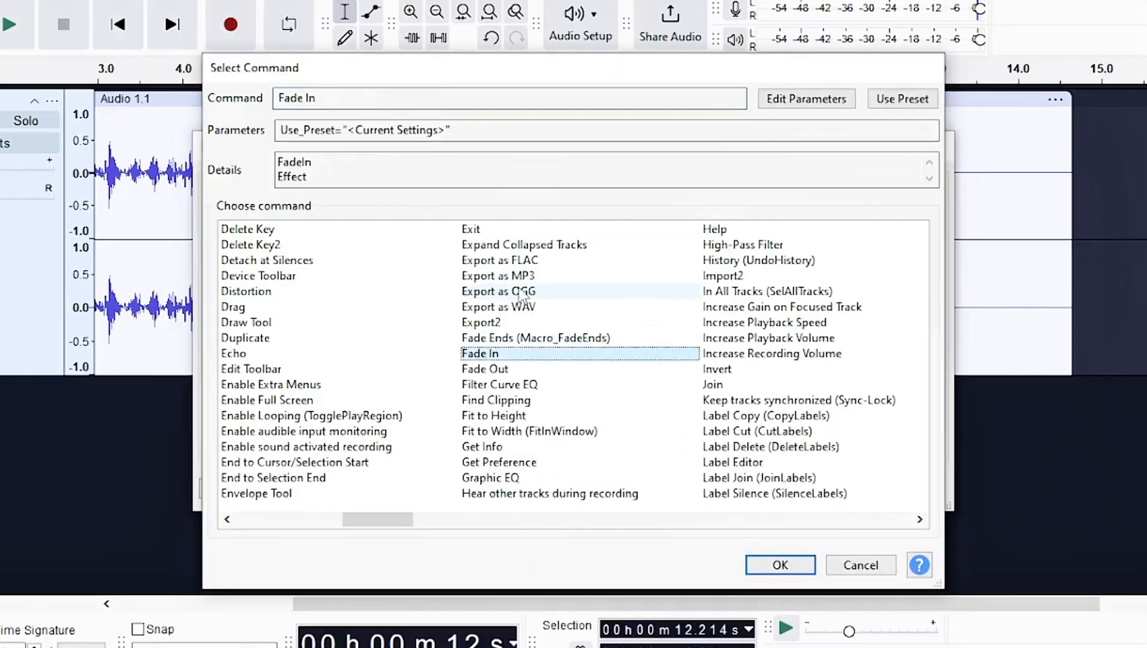
{"action": "key", "text": "Down"}
{"action": "left_click", "coordinate": [486, 387]}
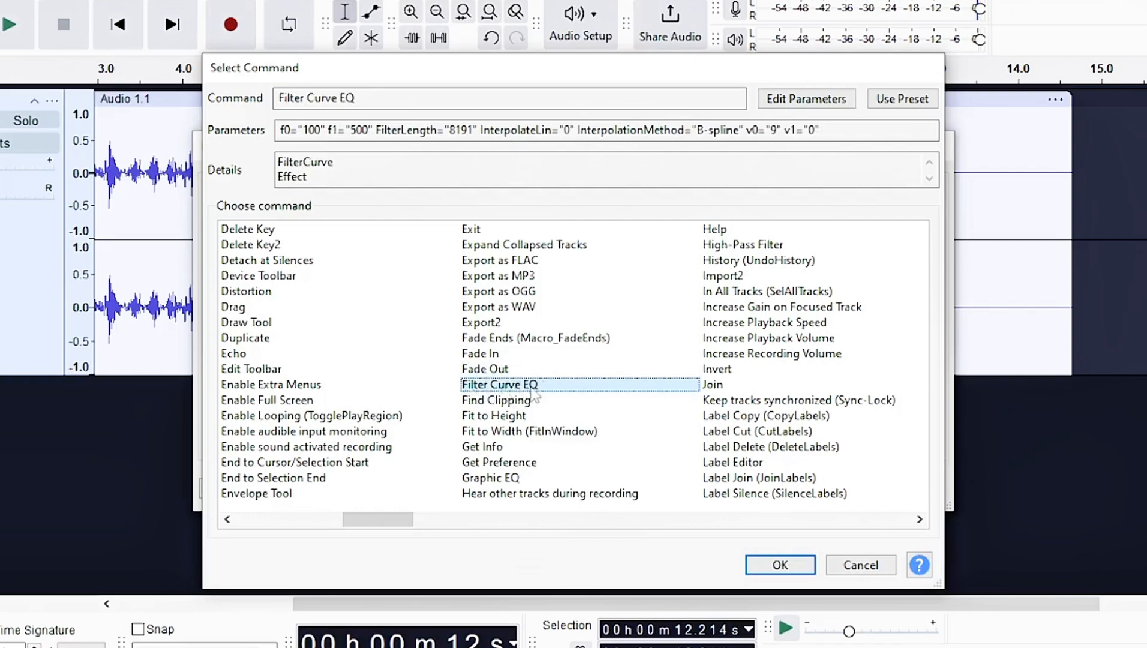
{"action": "left_click", "coordinate": [780, 564]}
{"action": "left_click", "coordinate": [893, 325]}
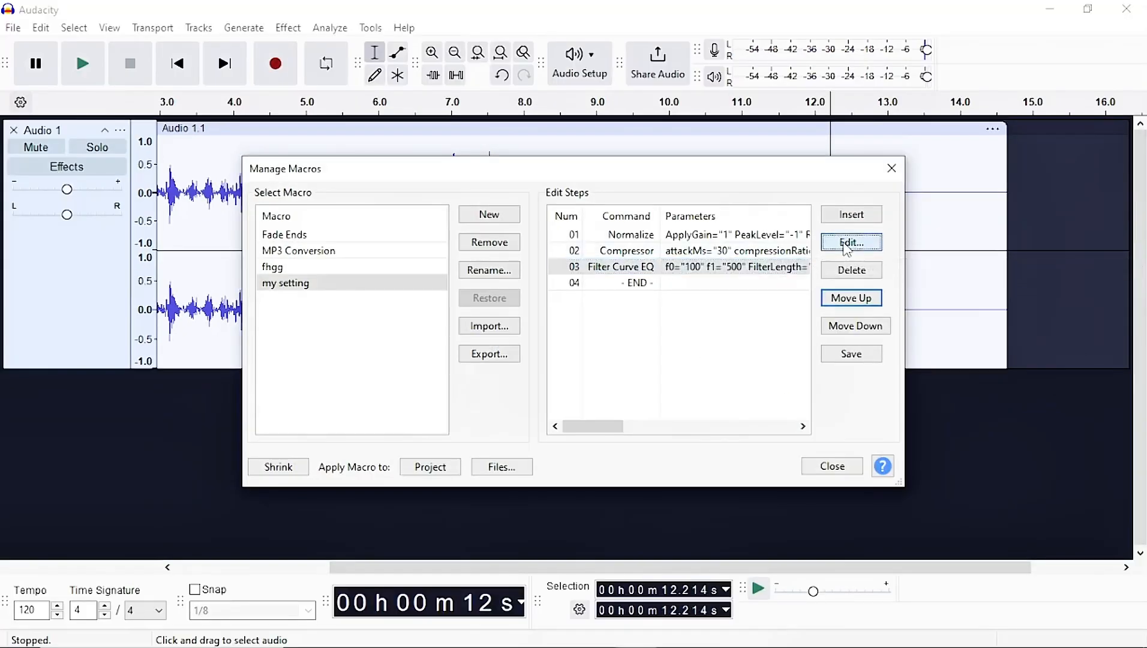
Set the third step's Filter Curve EQ to the Treble Boost factory preset and apply it.
{"action": "left_click", "coordinate": [889, 229]}
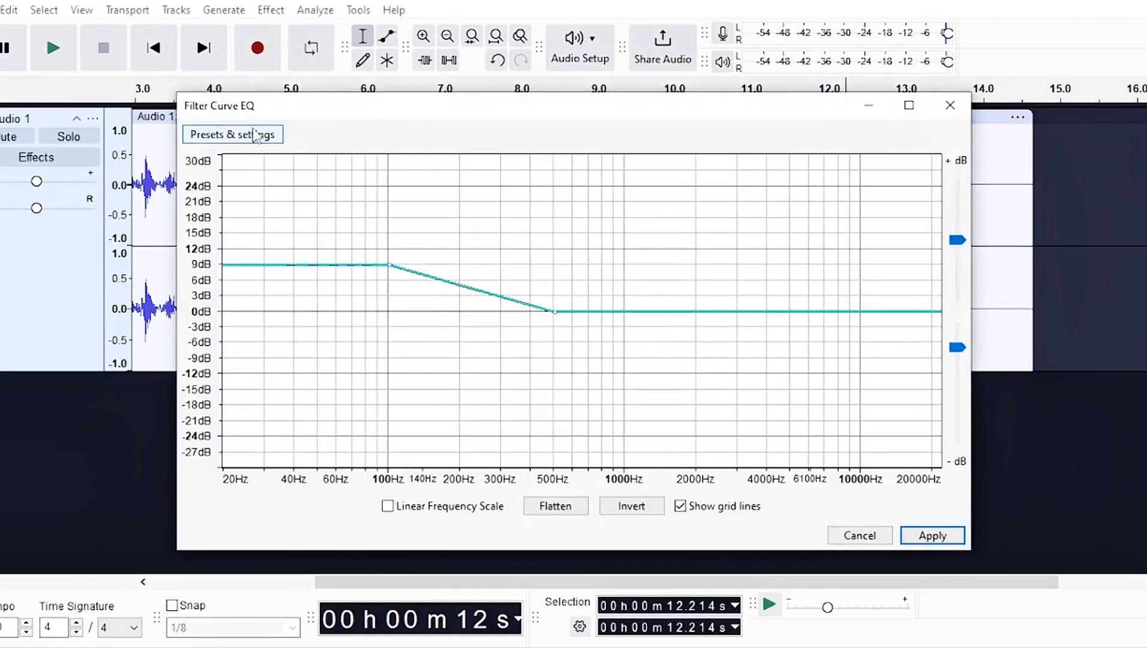
{"action": "left_click", "coordinate": [252, 145]}
{"action": "mouse_move", "coordinate": [318, 236]}
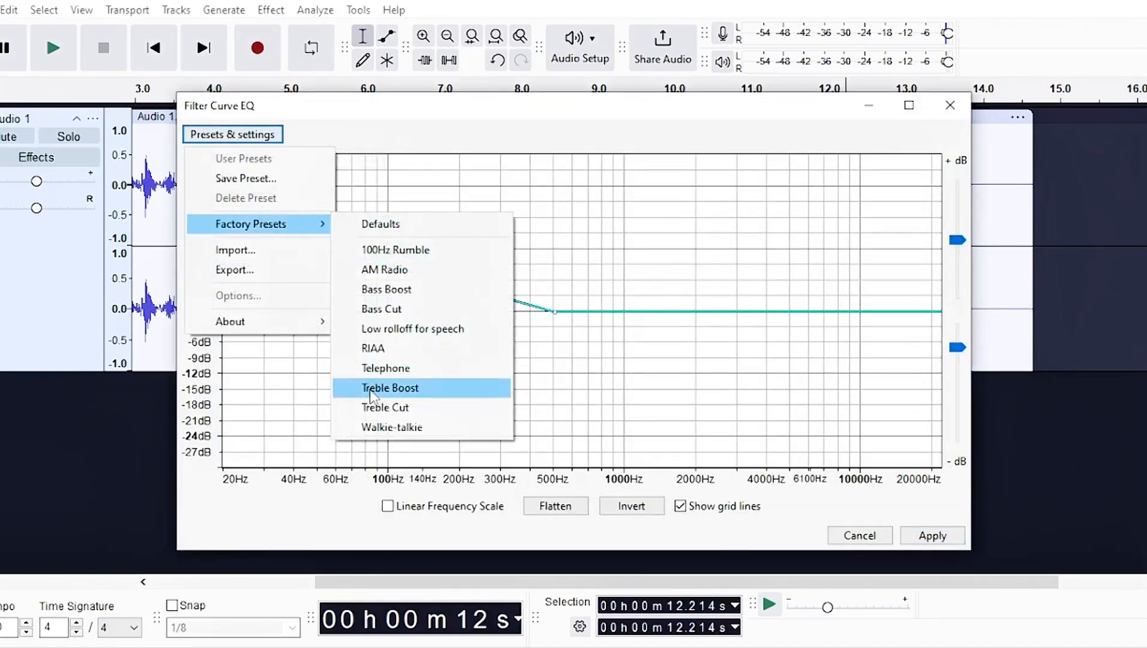
{"action": "left_click", "coordinate": [414, 390]}
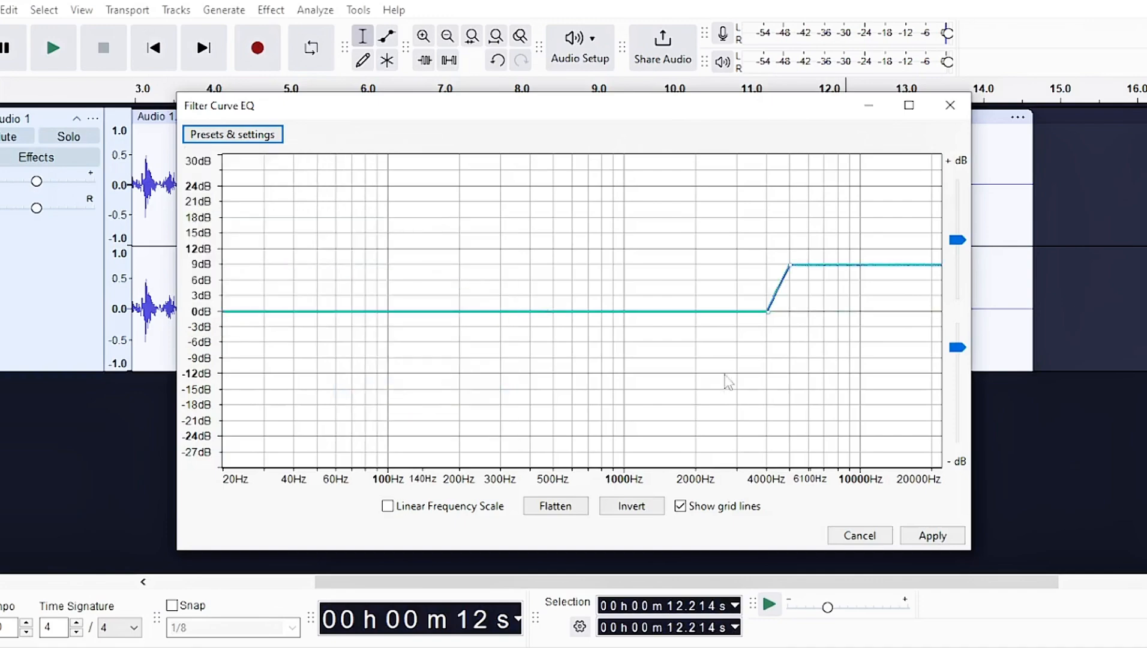
{"action": "left_click", "coordinate": [933, 536]}
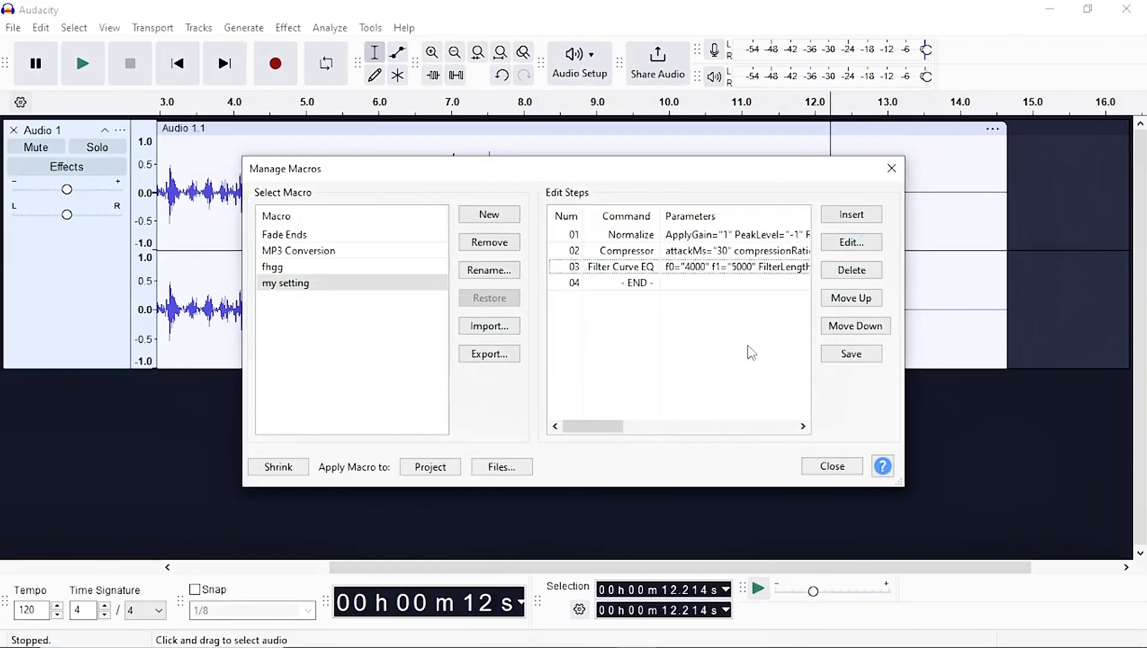
Insert another Filter Curve EQ command as the fourth step of the macro.
{"action": "left_click", "coordinate": [854, 219]}
{"action": "left_click", "coordinate": [521, 338]}
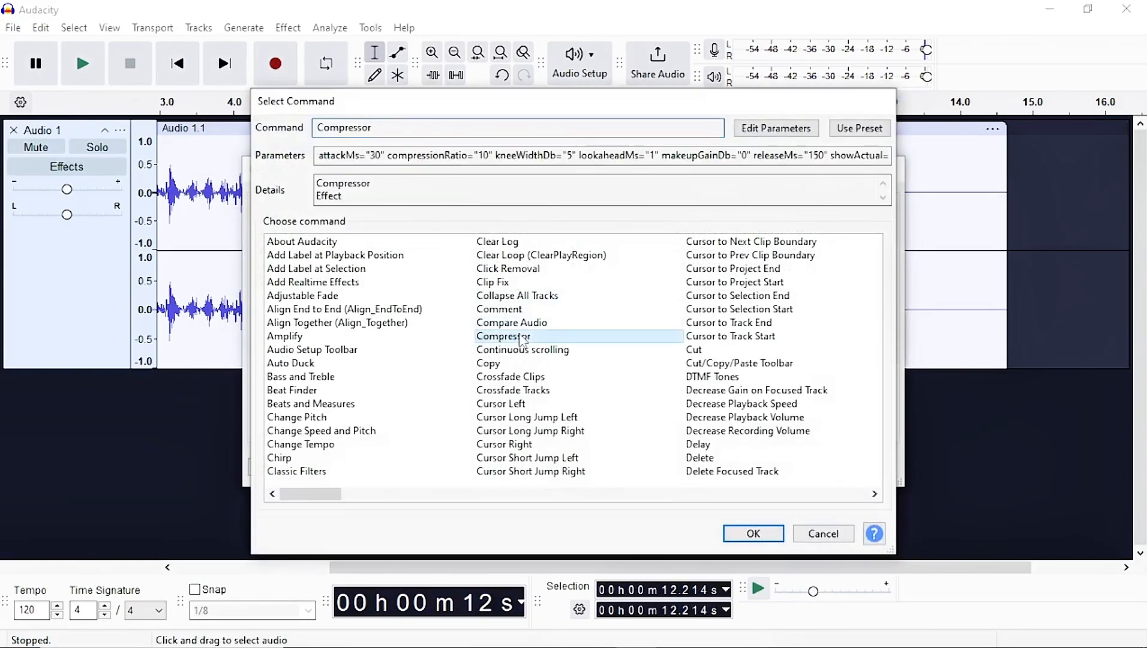
{"action": "key", "text": "f"}
{"action": "key", "text": "f"}
{"action": "key", "text": "f"}
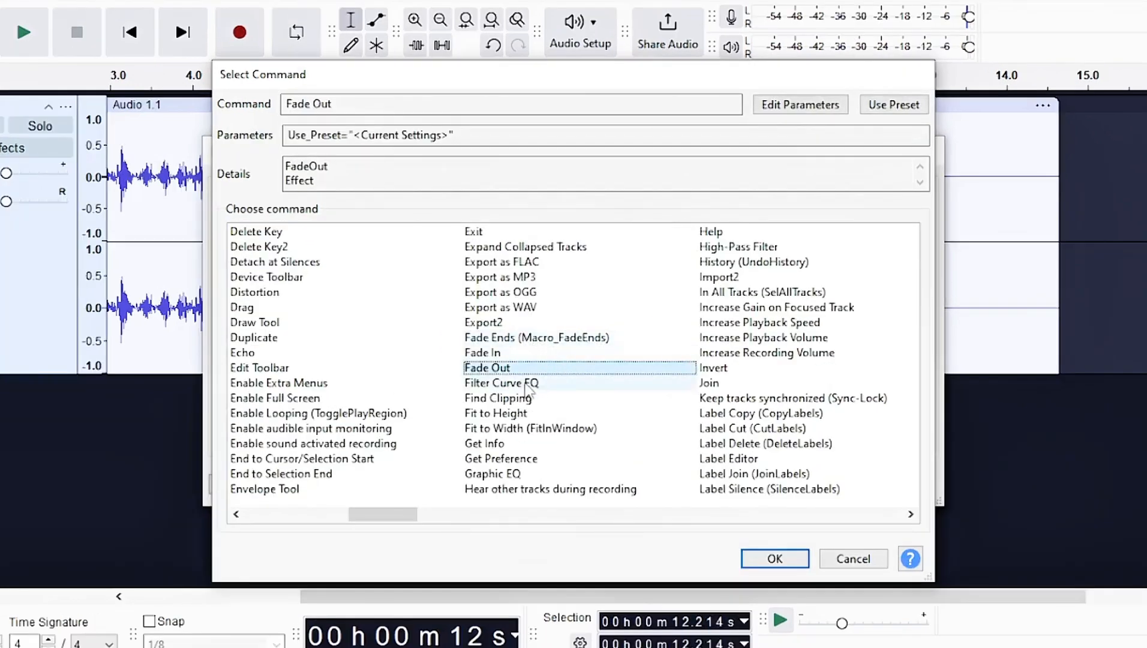
{"action": "left_click", "coordinate": [524, 378]}
{"action": "left_click", "coordinate": [775, 559]}
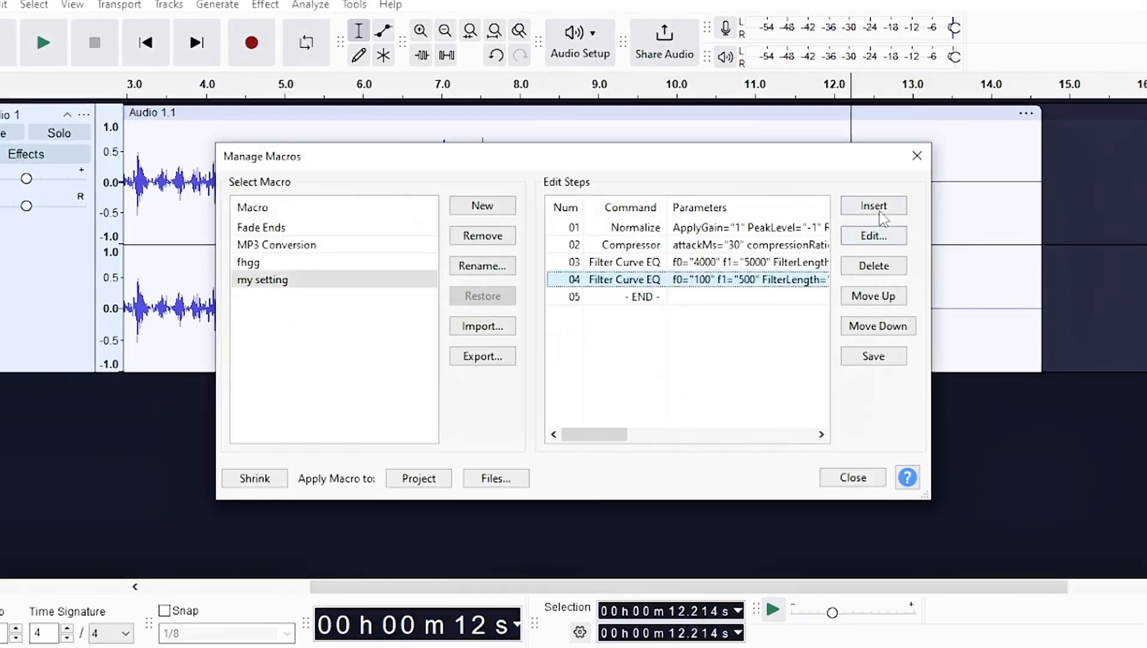
Set the fourth step's Filter Curve EQ to the Bass Boost factory preset and apply it.
{"action": "left_click", "coordinate": [879, 239]}
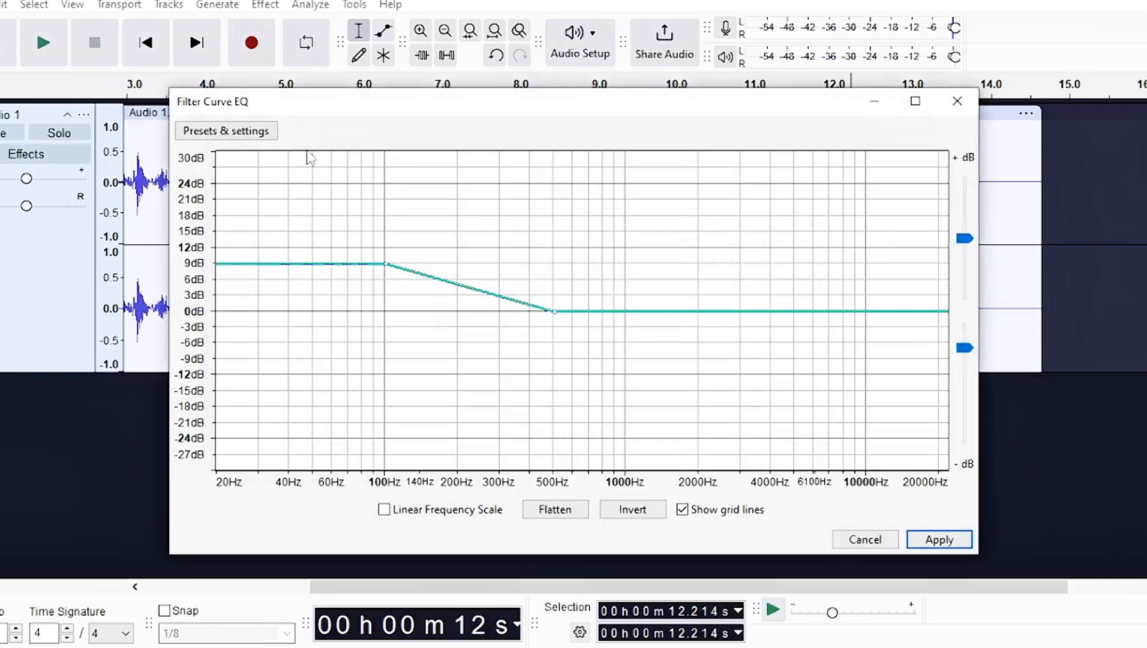
{"action": "left_click", "coordinate": [262, 136]}
{"action": "mouse_move", "coordinate": [273, 225]}
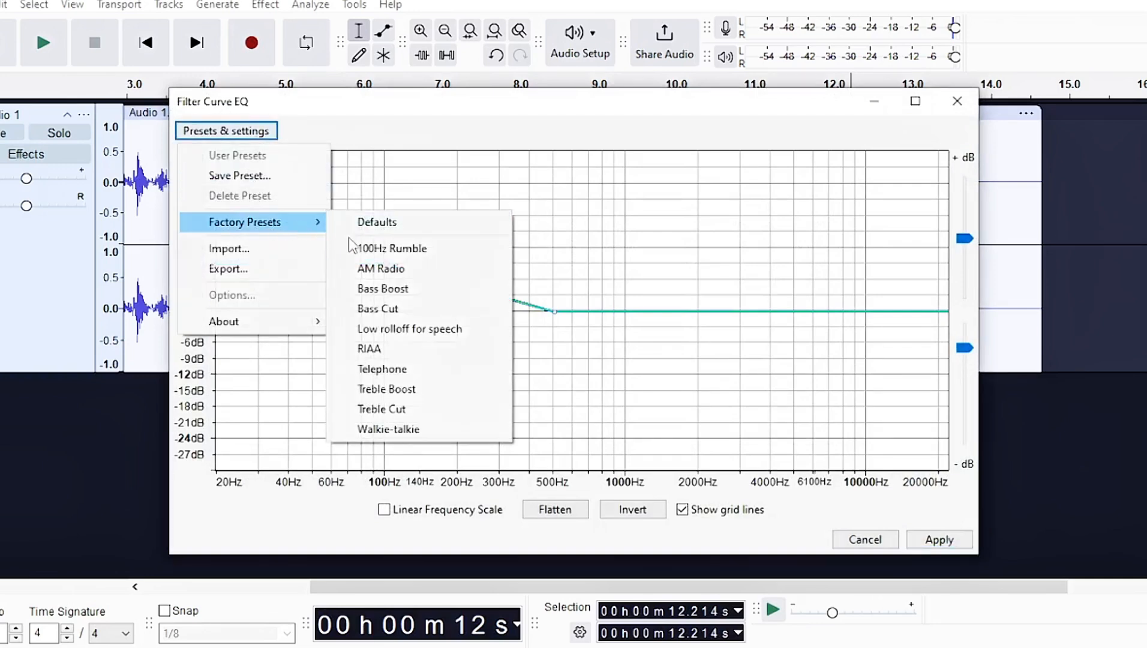
{"action": "left_click", "coordinate": [366, 289]}
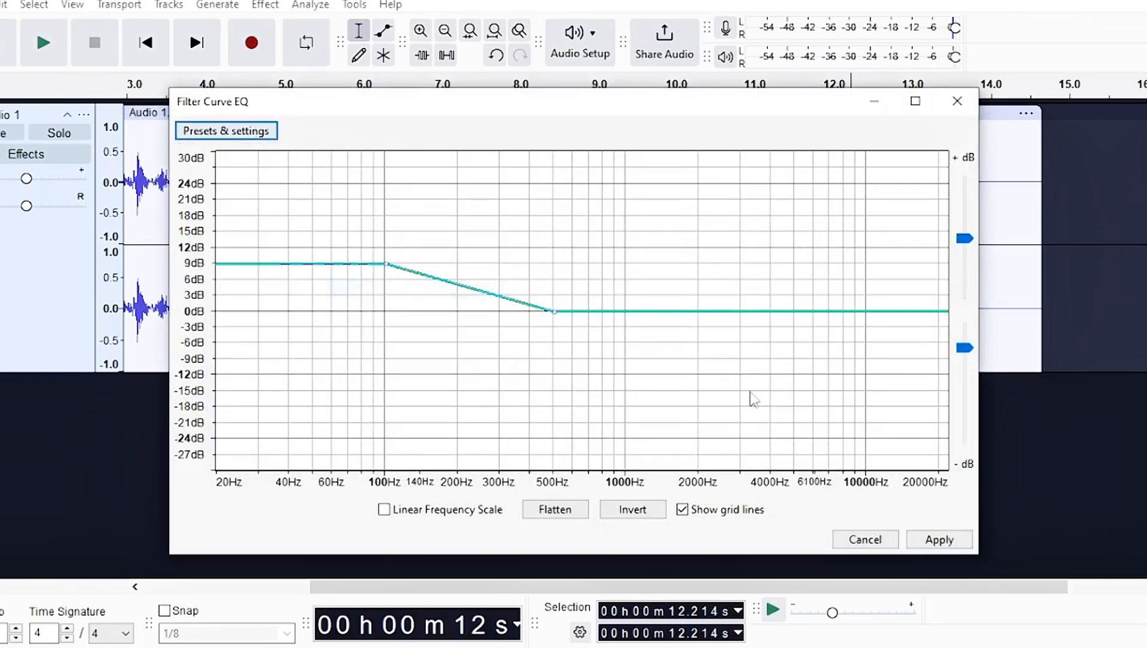
{"action": "left_click", "coordinate": [945, 542]}
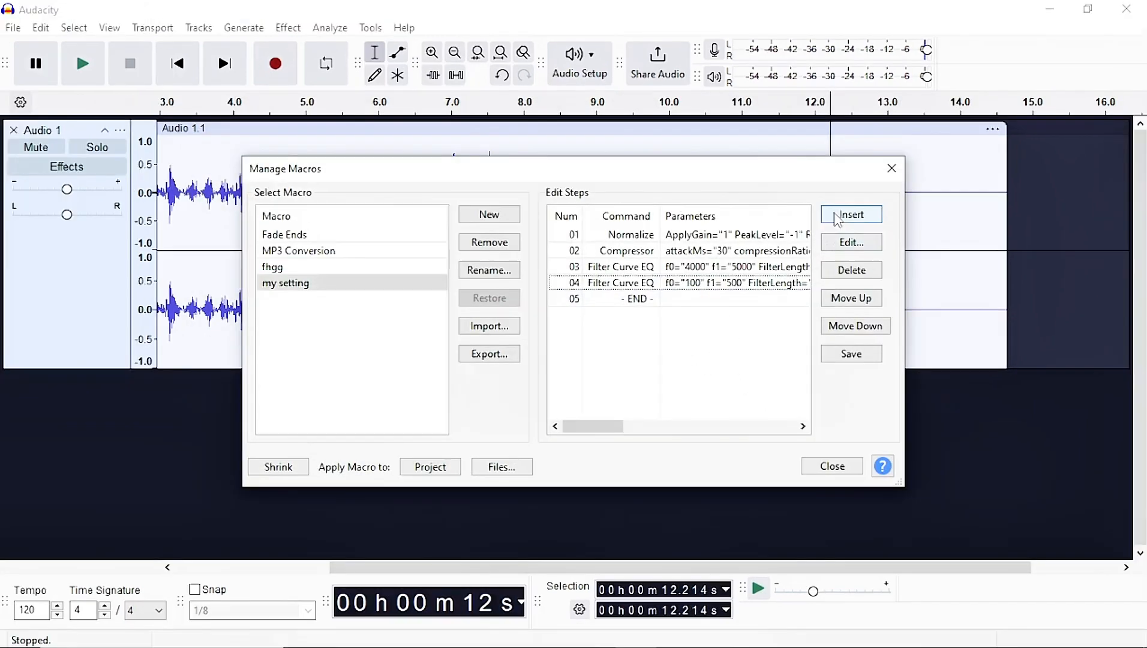
Insert a Normalize command as the fifth step of the macro.
{"action": "left_click", "coordinate": [874, 206]}
{"action": "left_click", "coordinate": [529, 328]}
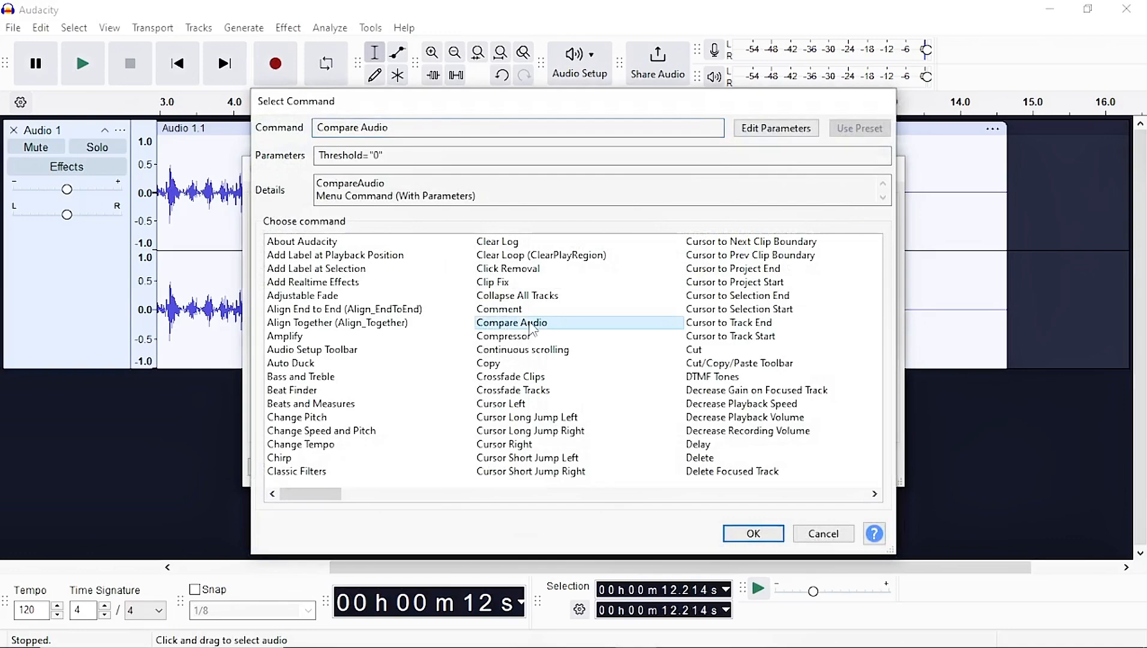
{"action": "key", "text": "n"}
{"action": "key", "text": "Down"}
{"action": "key", "text": "Down"}
{"action": "key", "text": "Down"}
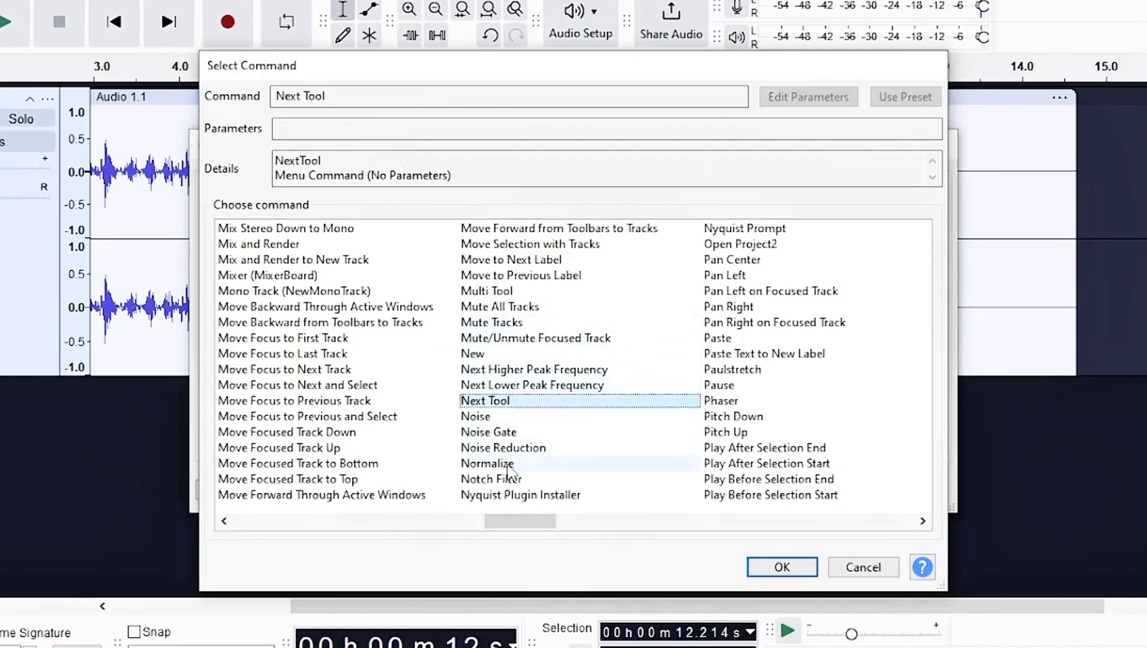
{"action": "left_click", "coordinate": [488, 463]}
{"action": "left_click", "coordinate": [781, 566]}
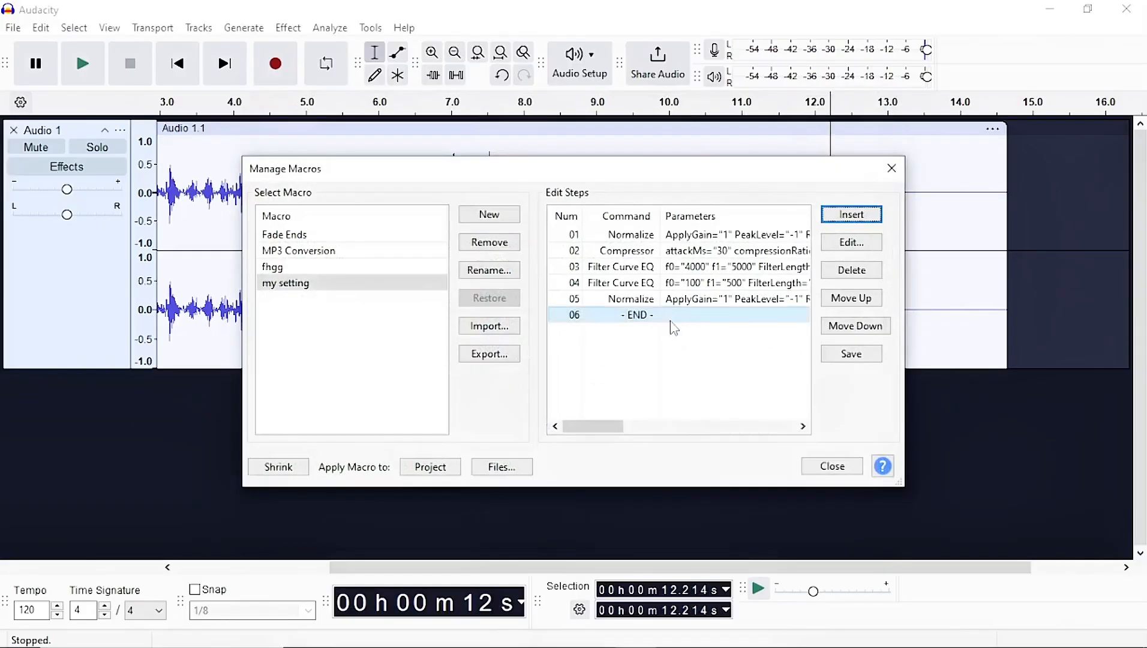
Apply the fifth Normalize step's settings, then close the Macro Manager and save the macro changes.
{"action": "left_click", "coordinate": [686, 294]}
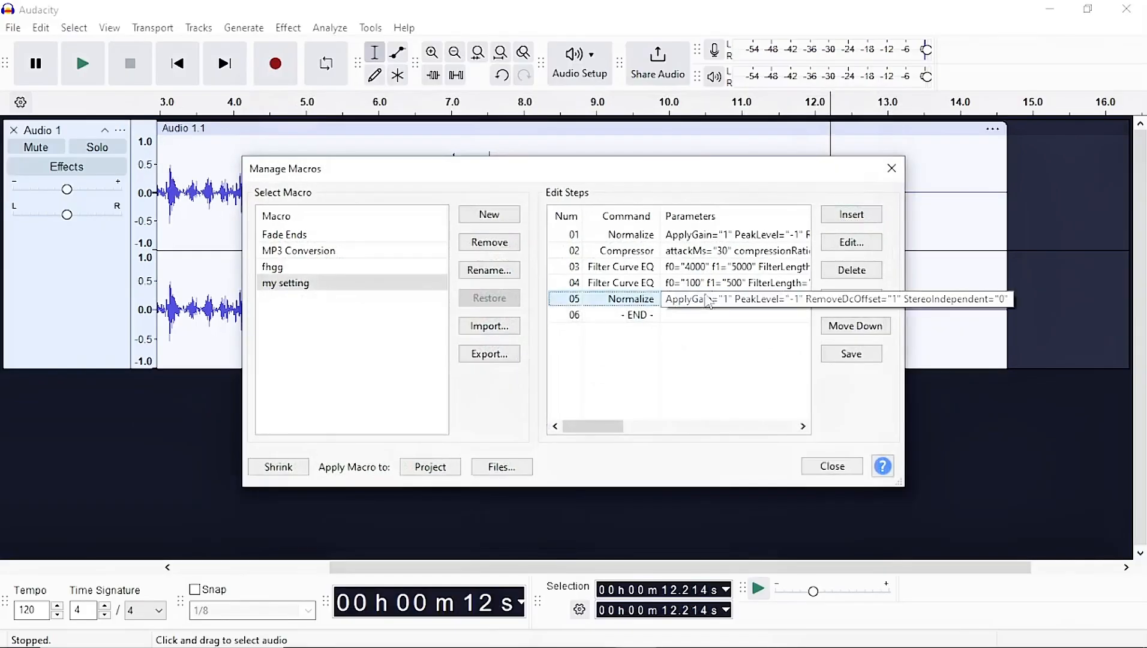
{"action": "left_click", "coordinate": [823, 247]}
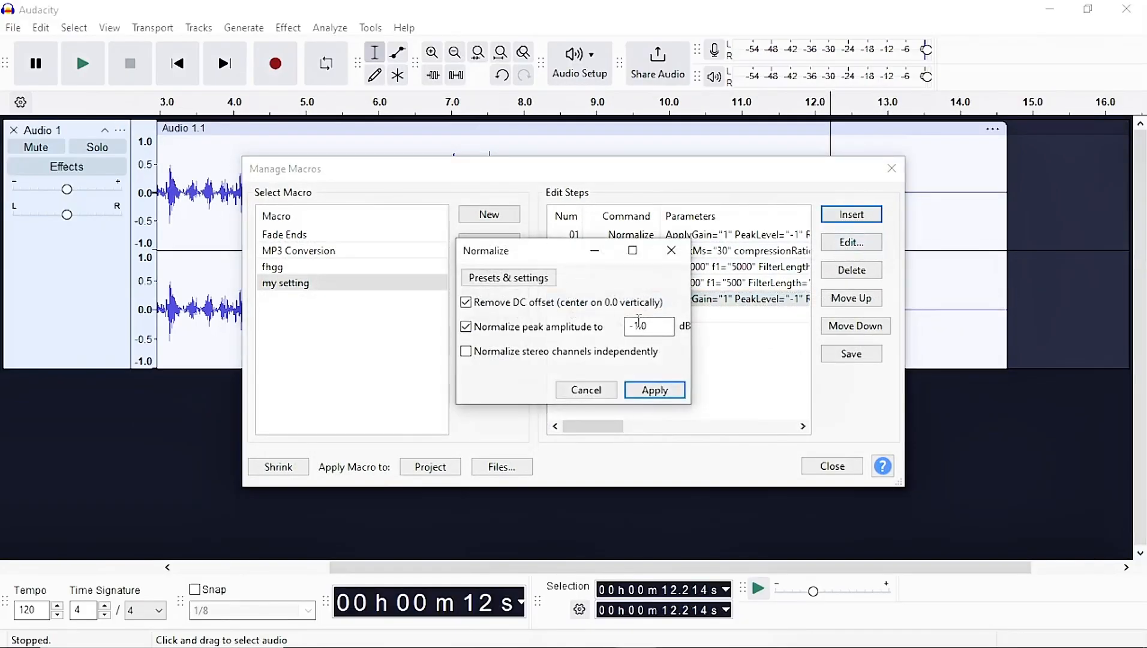
{"action": "left_click", "coordinate": [670, 387]}
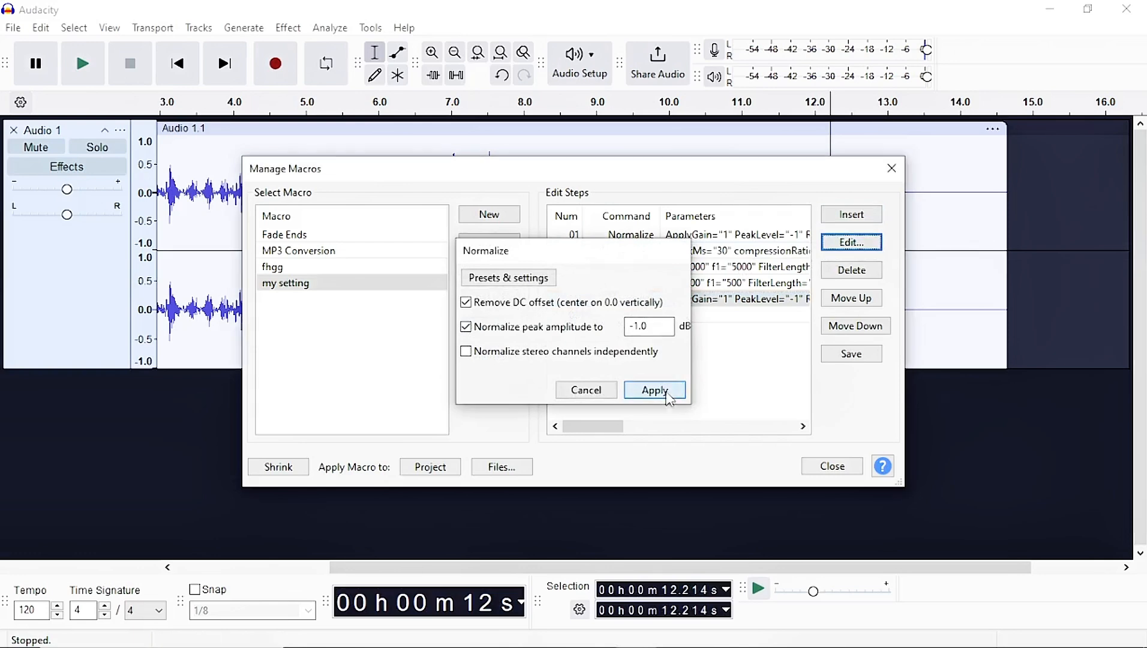
{"action": "left_click", "coordinate": [833, 466]}
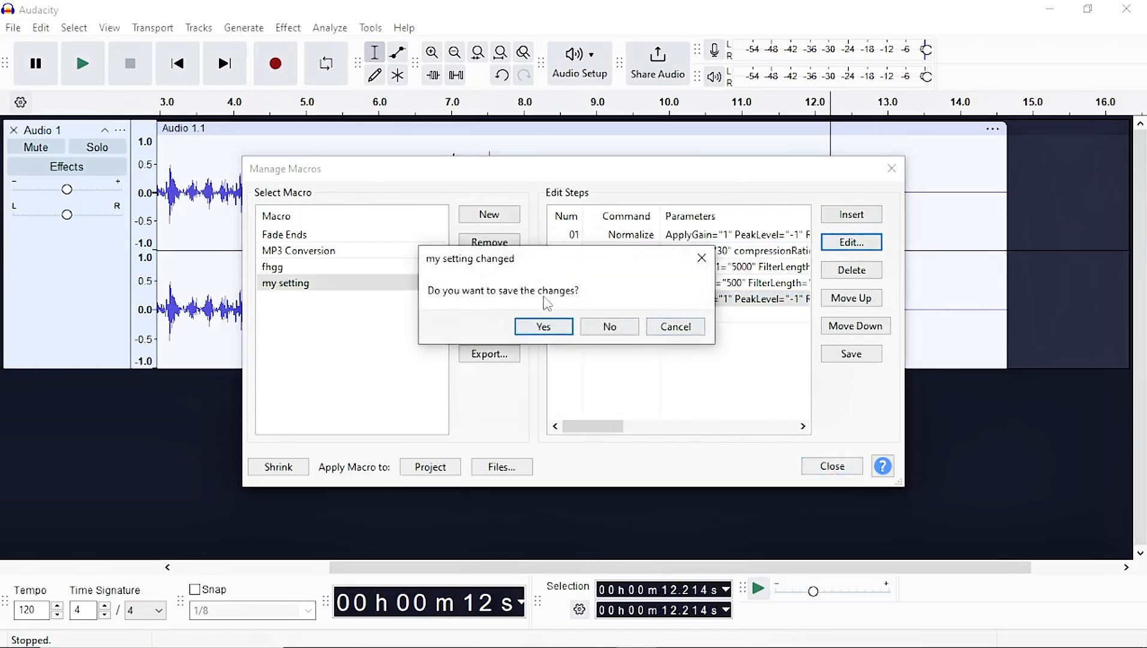
{"action": "left_click", "coordinate": [539, 328]}
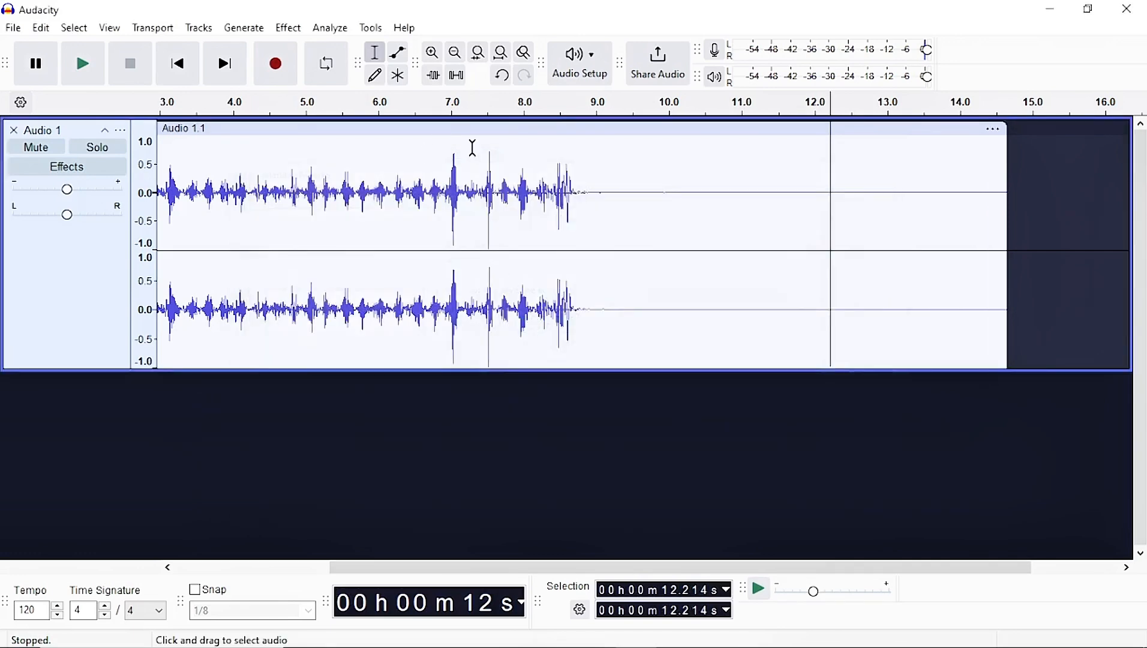
Select the whole audio track and apply the my setting macro to it.
{"action": "double_click", "coordinate": [548, 194]}
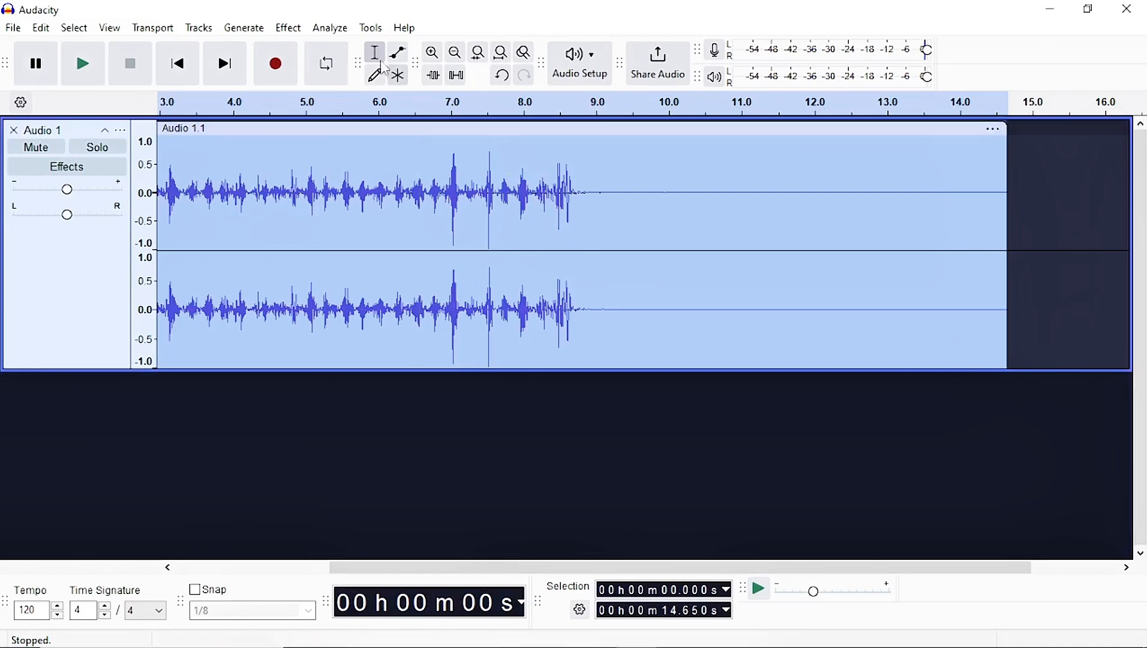
{"action": "left_click", "coordinate": [369, 29]}
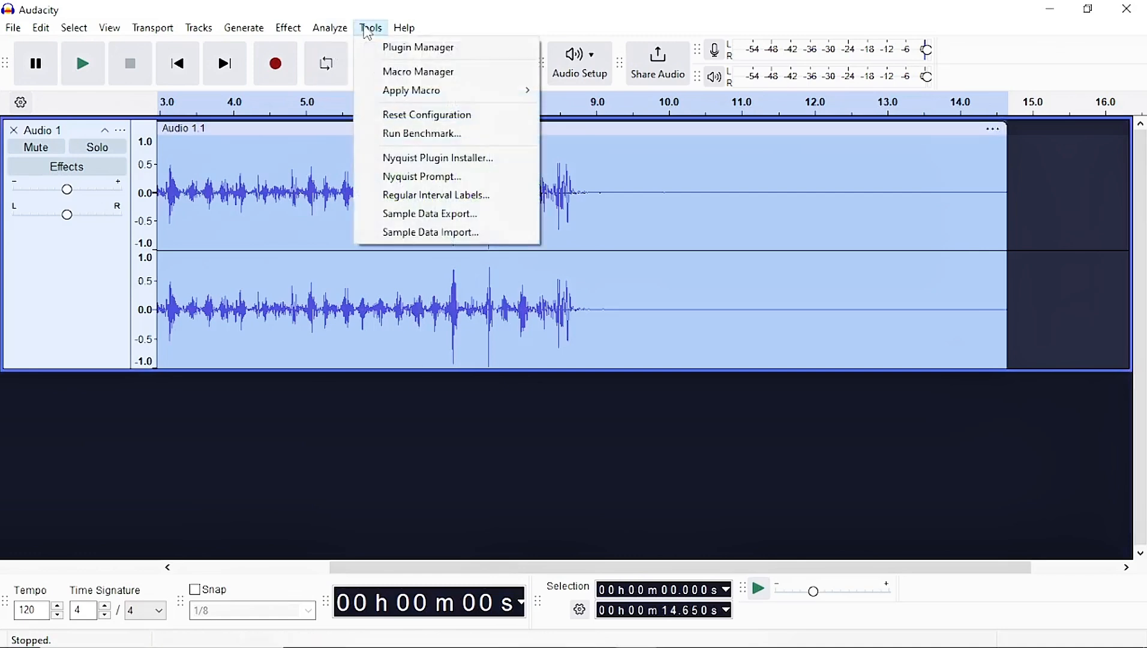
{"action": "mouse_move", "coordinate": [420, 94]}
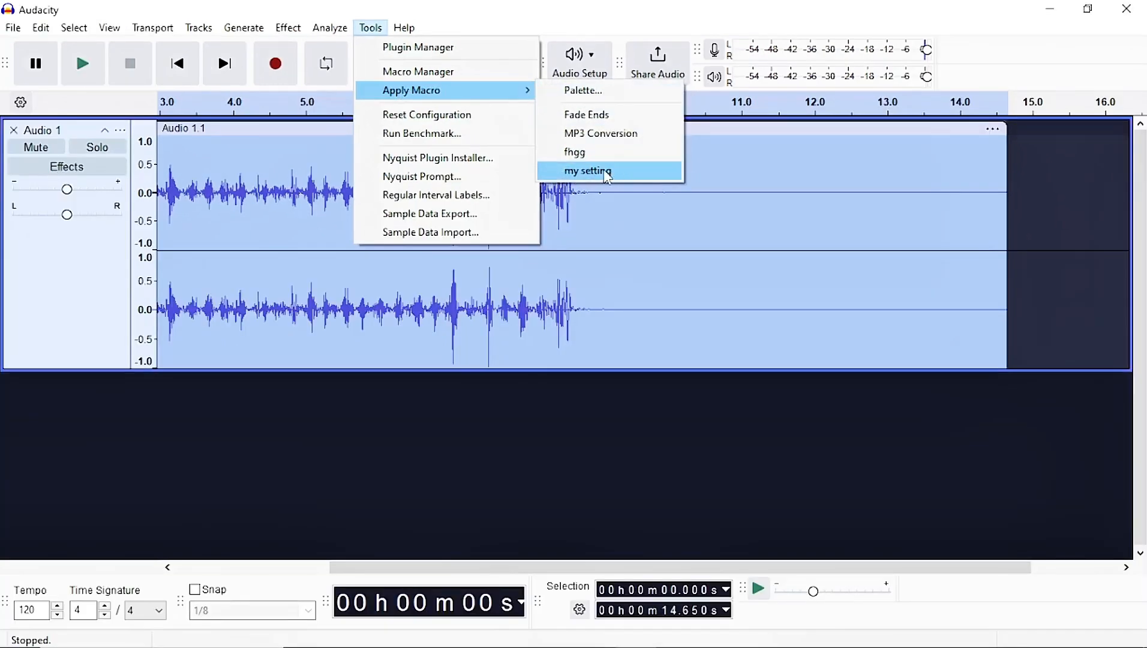
{"action": "left_click", "coordinate": [603, 170]}
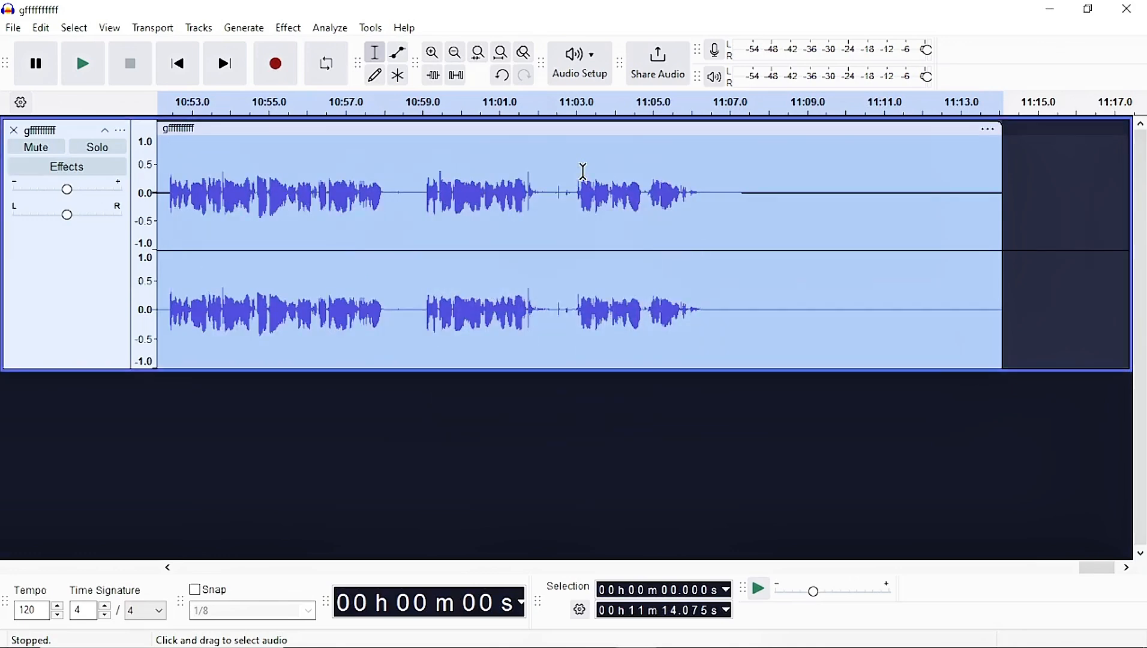
Select all the audio in the darija project and run the my setting macro on it.
{"action": "left_click", "coordinate": [635, 180]}
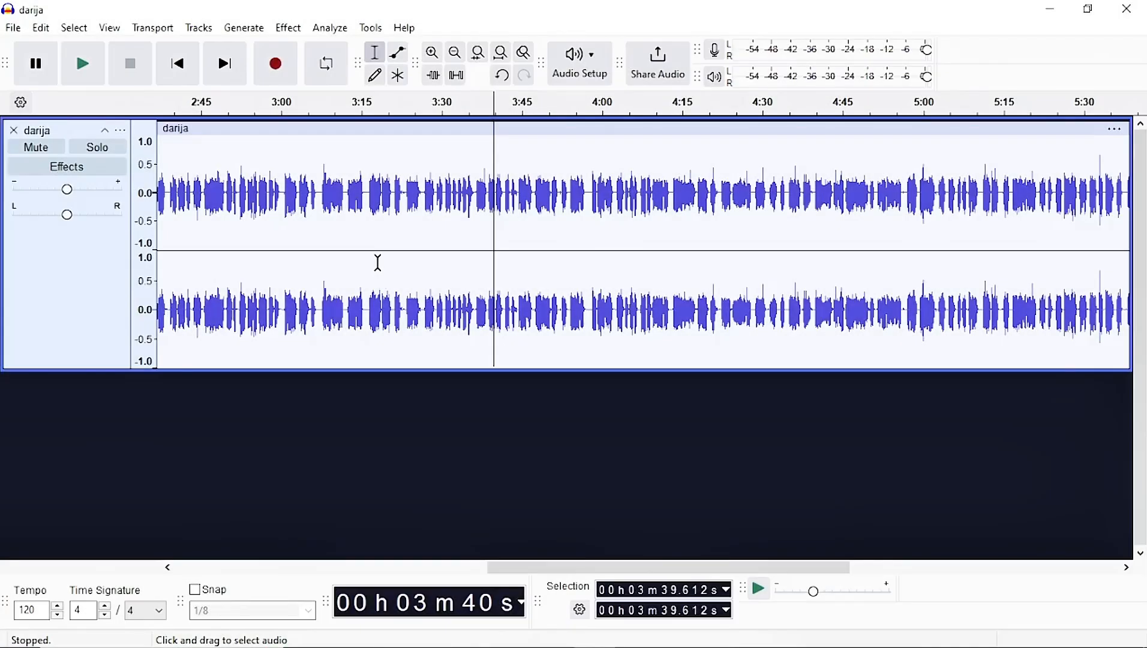
{"action": "key", "text": "ctrl+a"}
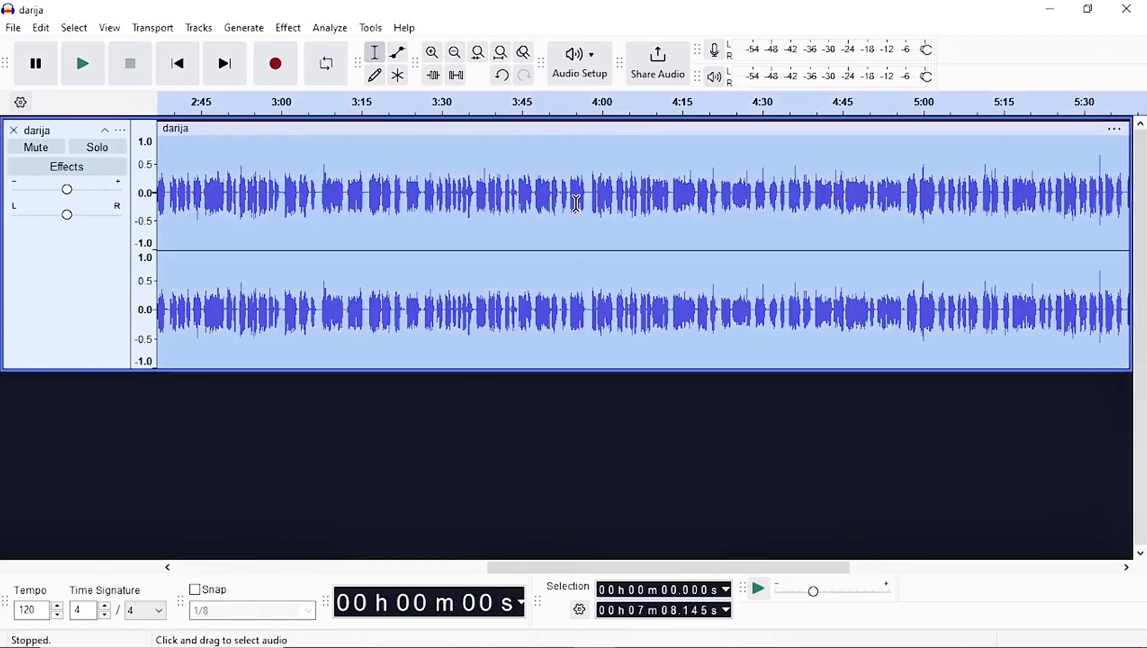
{"action": "left_click", "coordinate": [368, 28]}
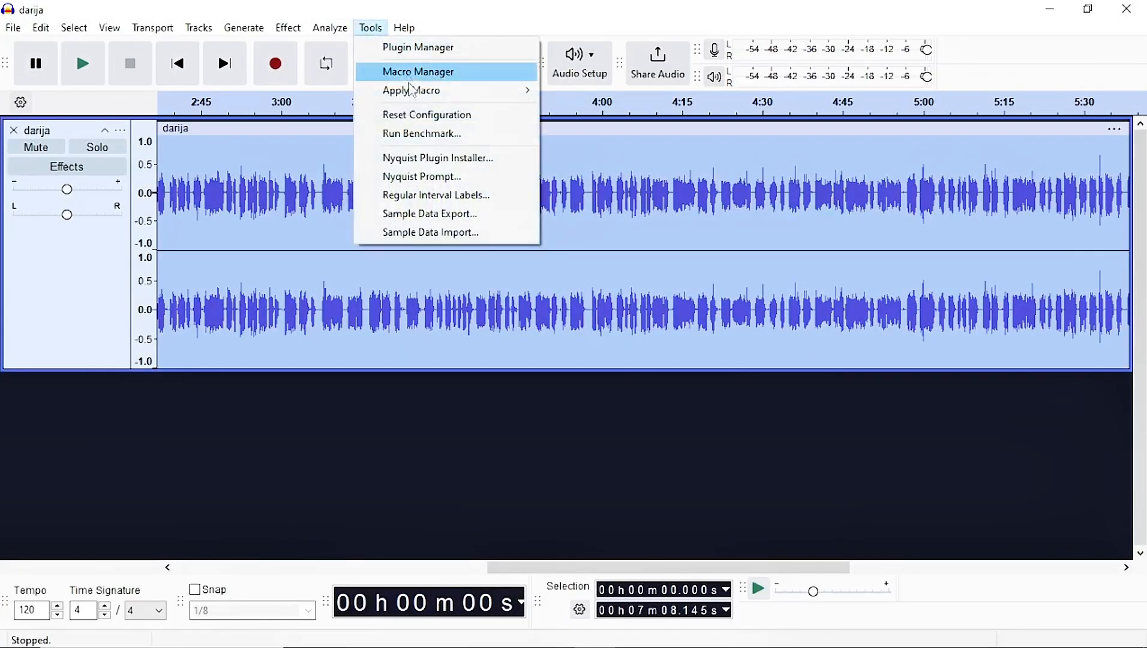
{"action": "mouse_move", "coordinate": [418, 91]}
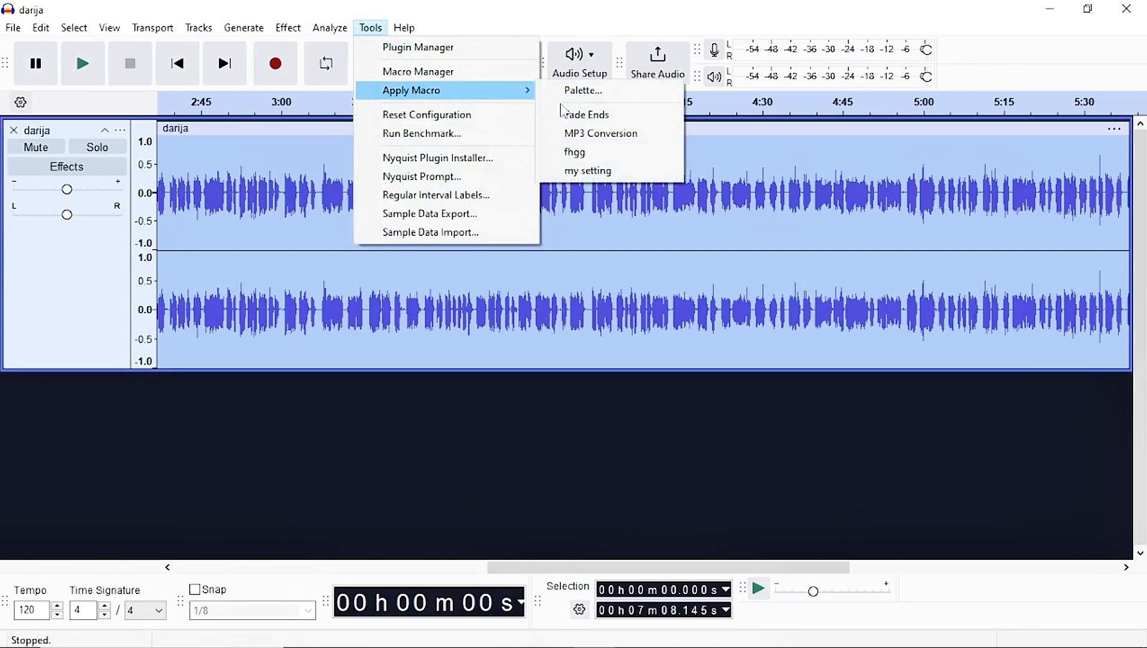
{"action": "left_click", "coordinate": [605, 174]}
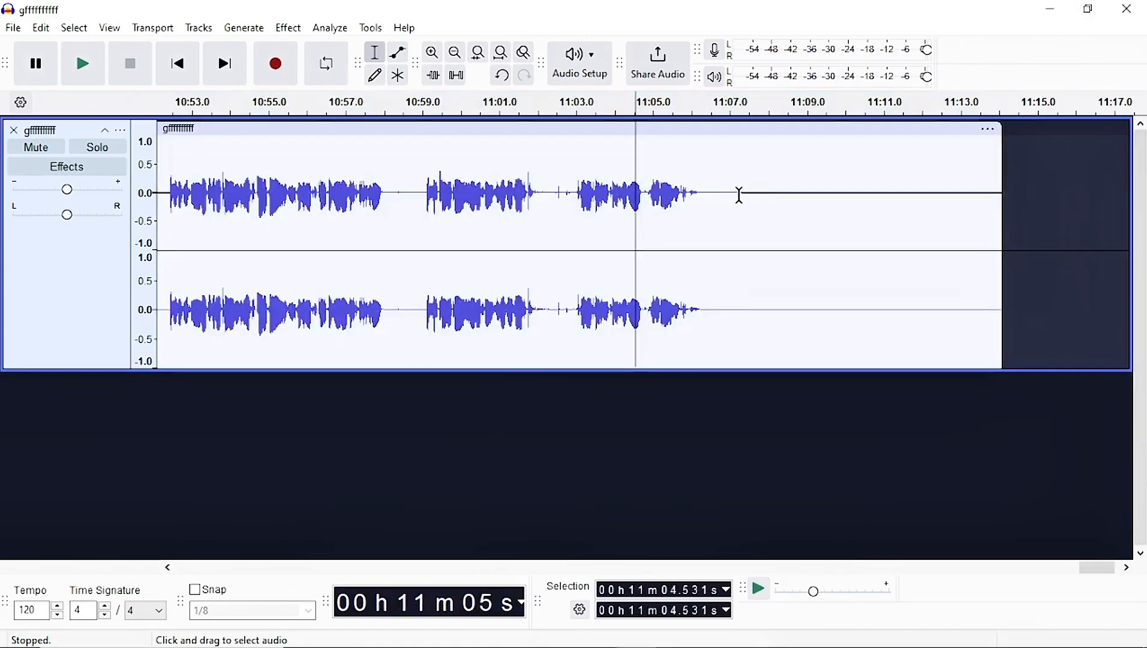
Select the silent tail of the track and capture a noise profile with Noise Reduction.
{"action": "left_click", "coordinate": [729, 194]}
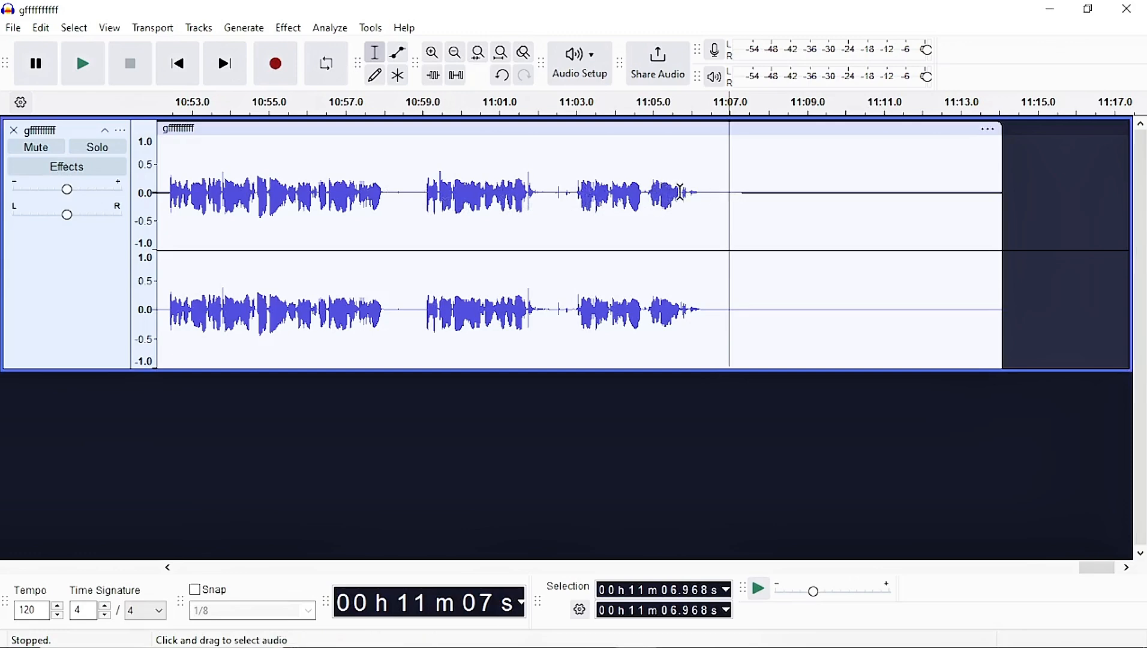
{"action": "left_click_drag", "start_coordinate": [720, 195], "coordinate": [989, 224]}
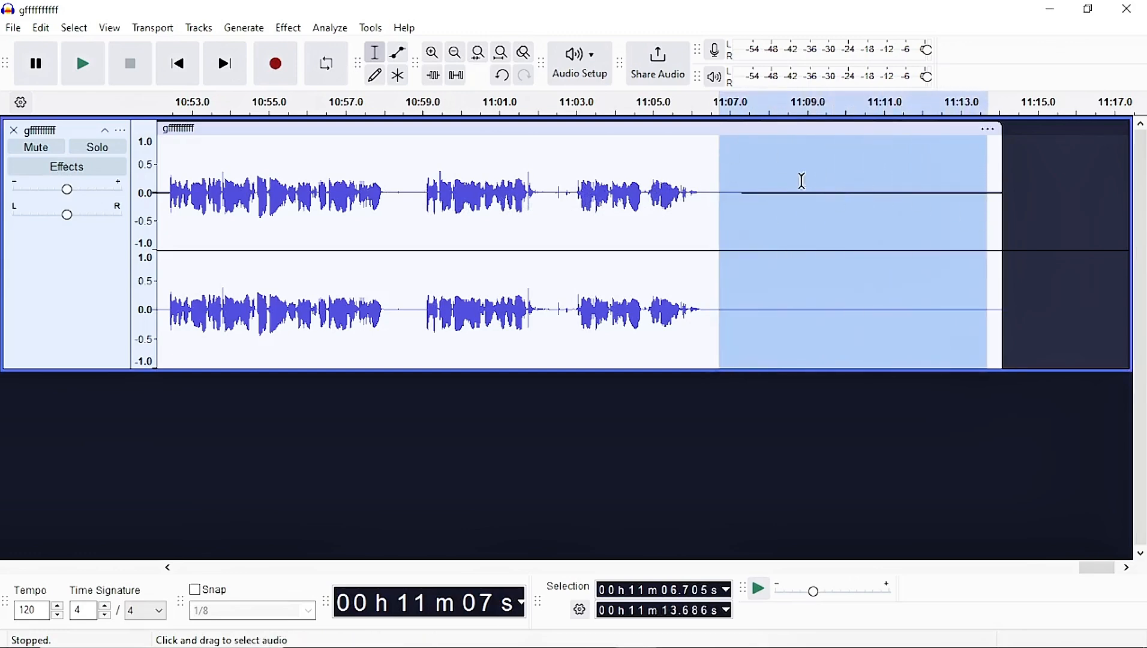
{"action": "left_click", "coordinate": [288, 29]}
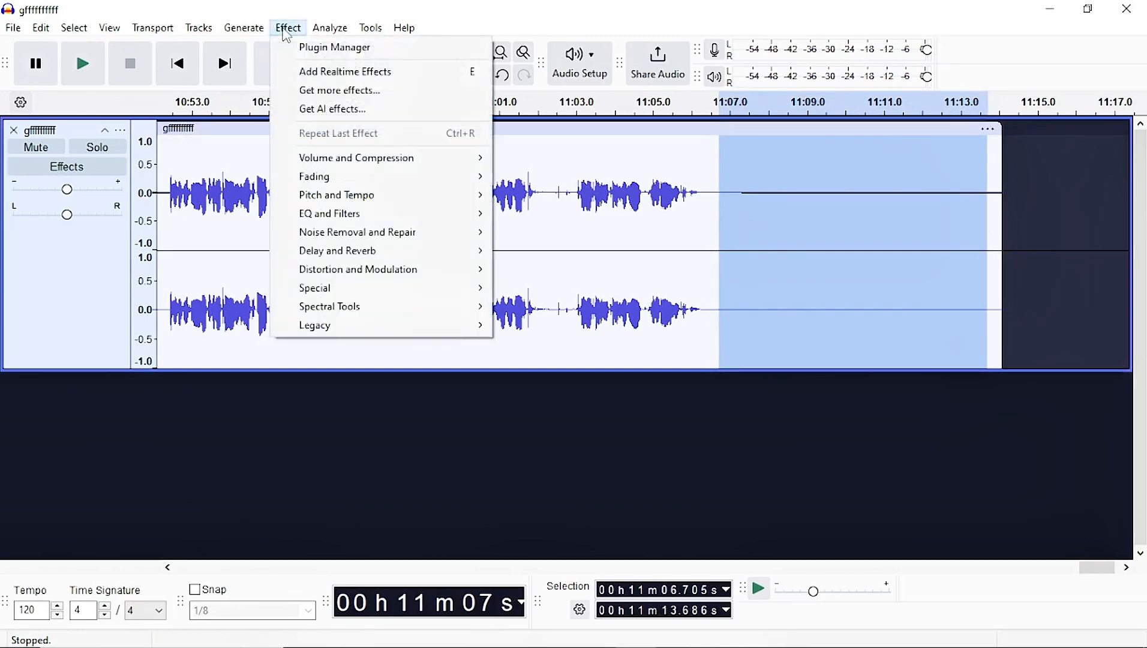
{"action": "mouse_move", "coordinate": [345, 236]}
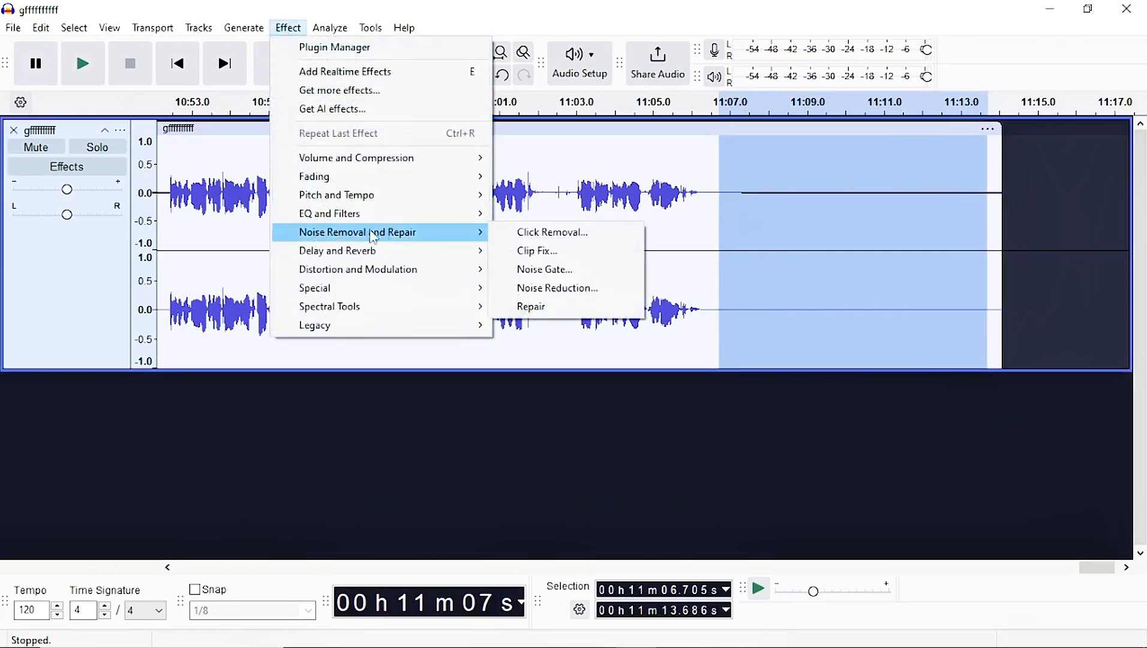
{"action": "left_click", "coordinate": [576, 289]}
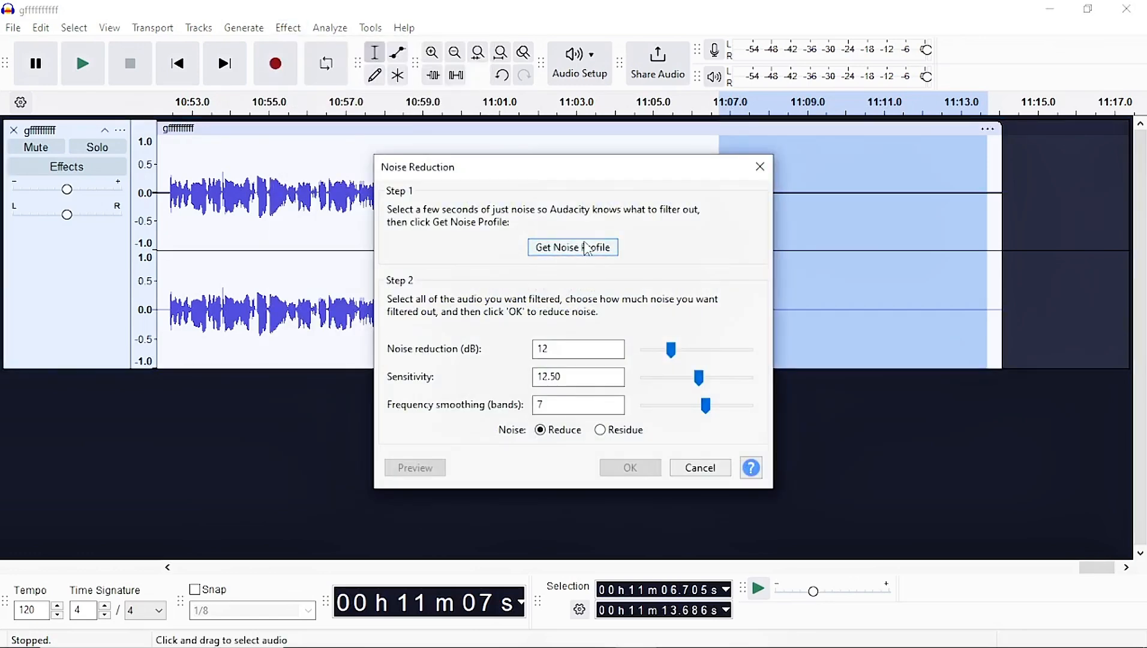
{"action": "left_click", "coordinate": [600, 249]}
Select the whole clip and apply Noise Reduction with 12 dB reduction, 12.50 sensitivity and 7 smoothing bands.
{"action": "left_click", "coordinate": [561, 264]}
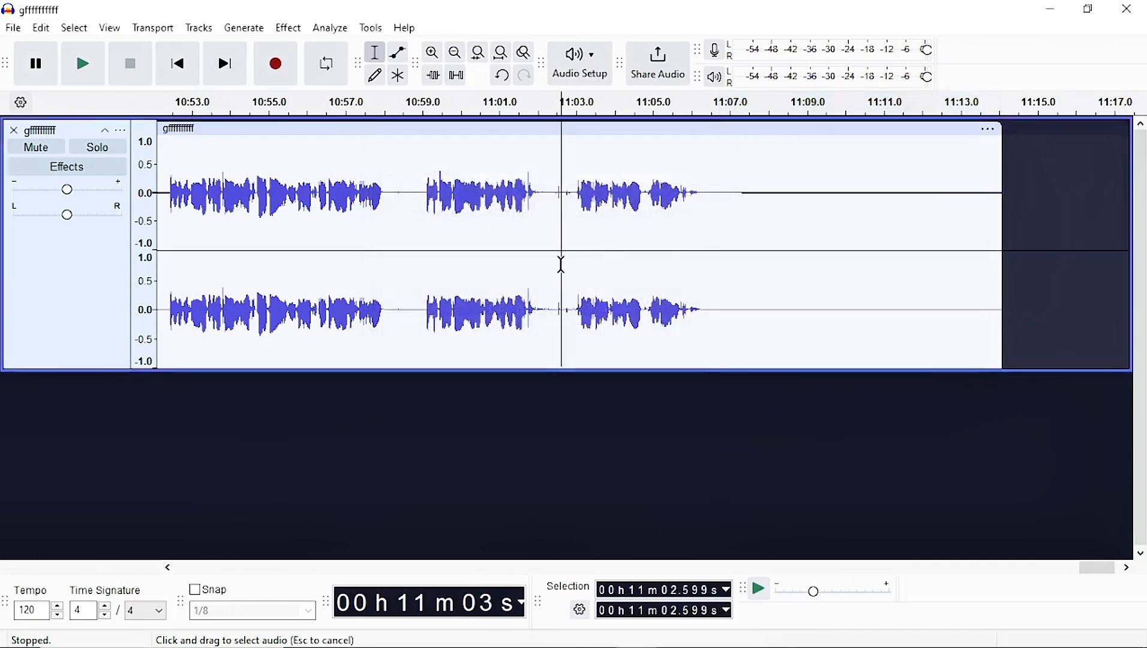
{"action": "double_click", "coordinate": [548, 185]}
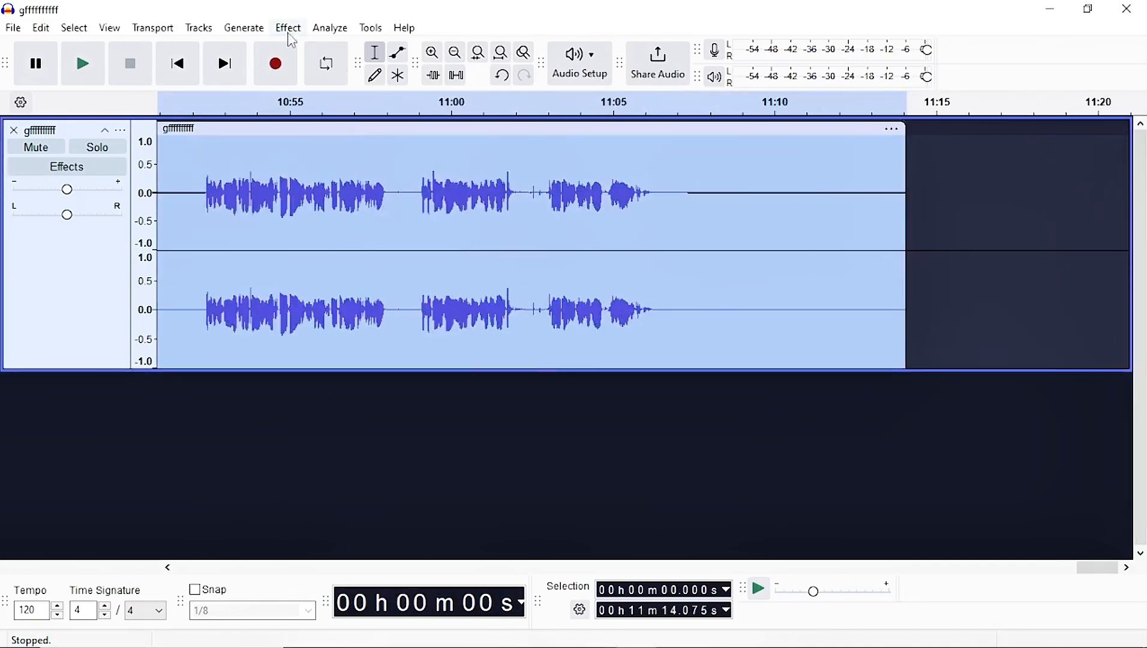
{"action": "left_click", "coordinate": [288, 28]}
{"action": "mouse_move", "coordinate": [323, 241]}
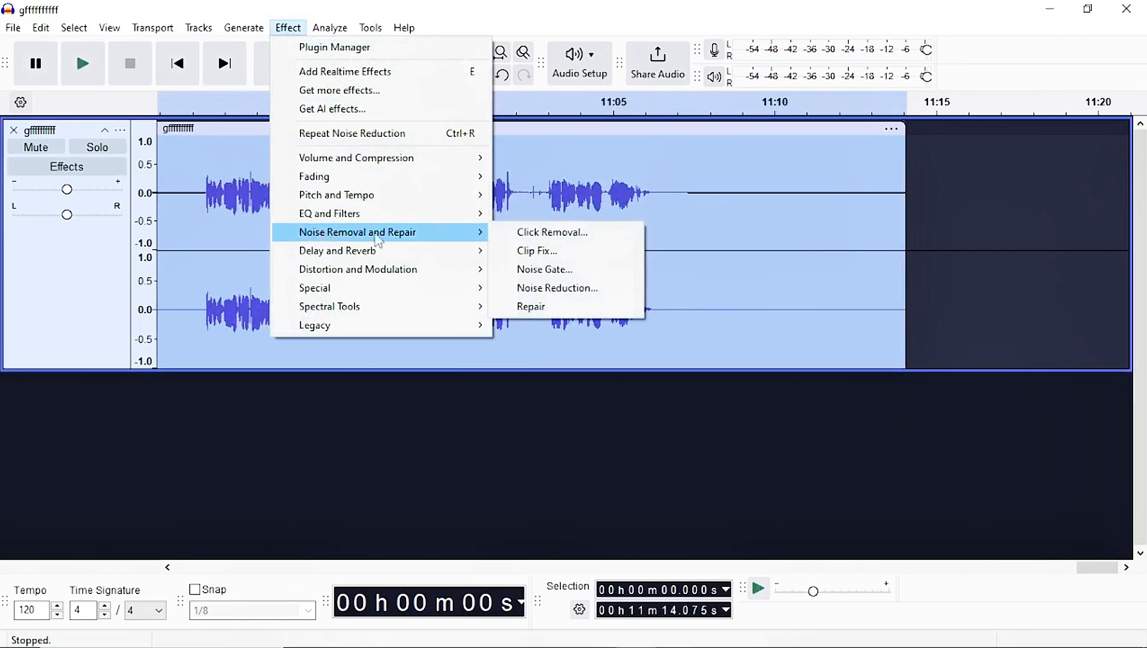
{"action": "left_click", "coordinate": [558, 289]}
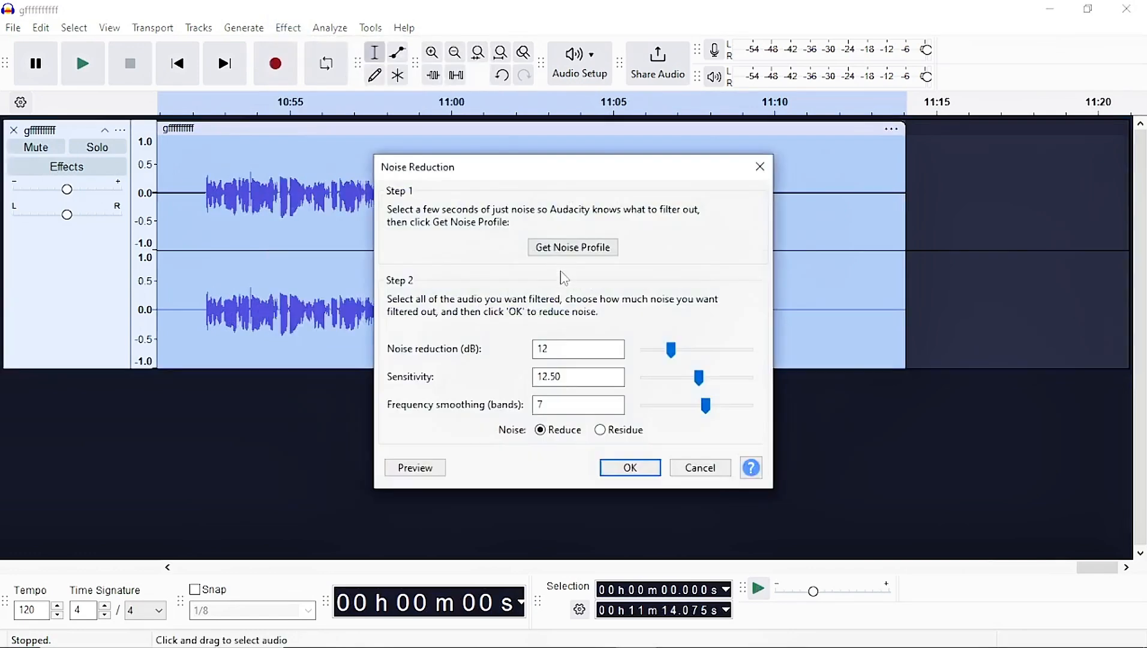
{"action": "double_click", "coordinate": [566, 348]}
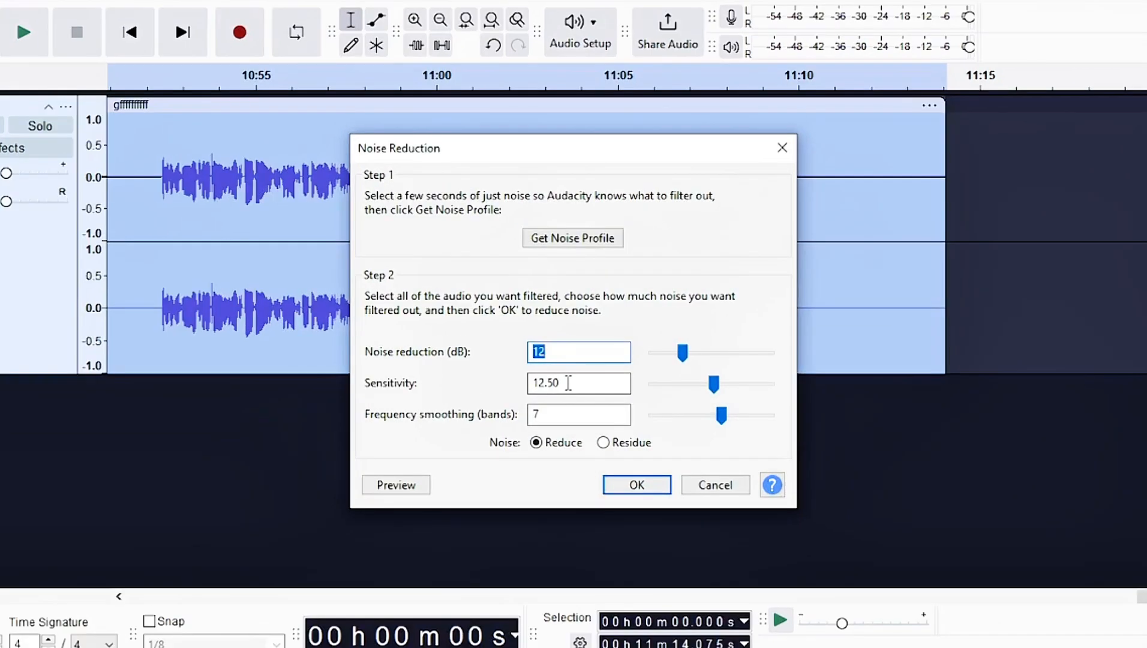
{"action": "double_click", "coordinate": [569, 376]}
{"action": "left_click", "coordinate": [569, 377]}
{"action": "double_click", "coordinate": [556, 417]}
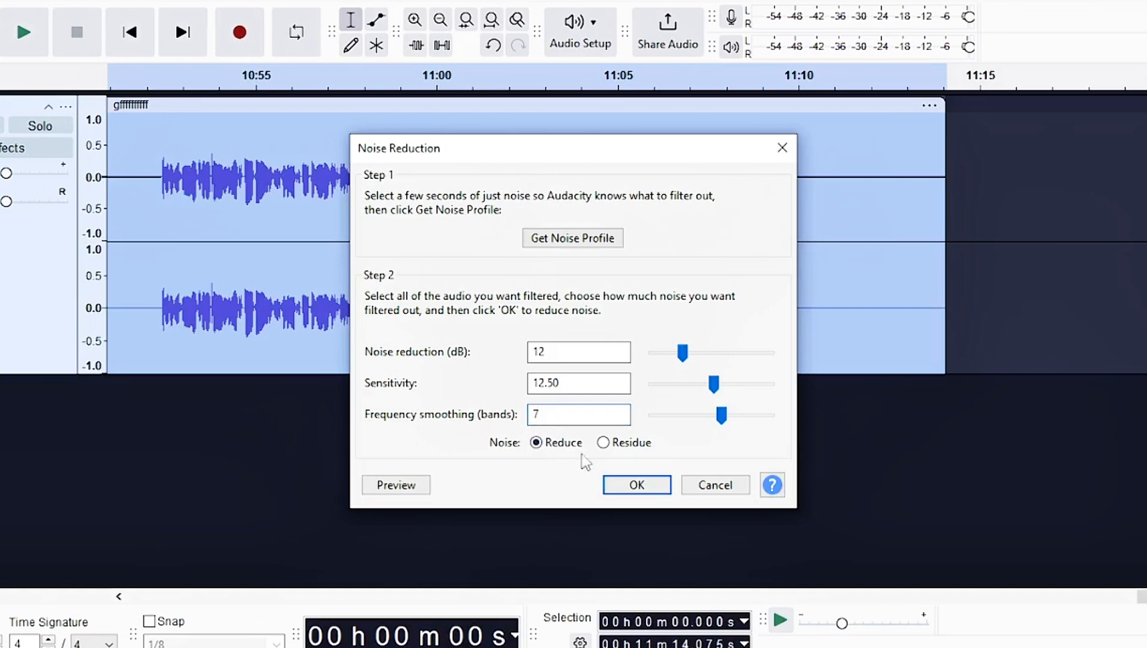
{"action": "left_click", "coordinate": [624, 491]}
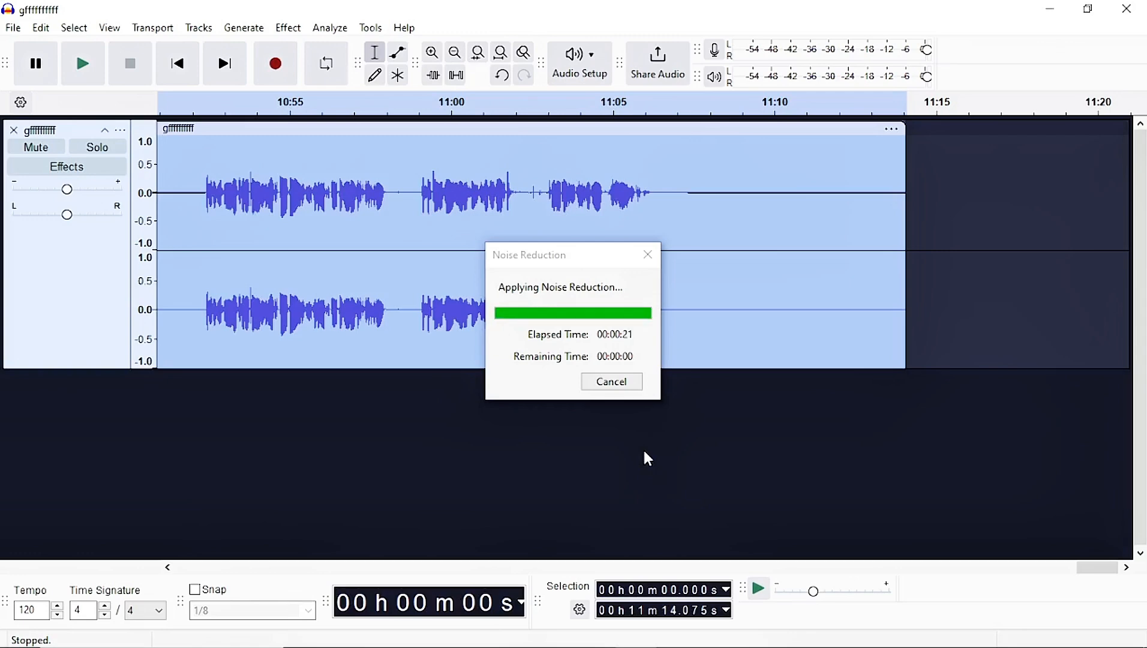
Capture a noise profile from the silent tail again and apply Noise Reduction to the whole track.
{"action": "left_click_drag", "start_coordinate": [719, 220], "coordinate": [988, 223]}
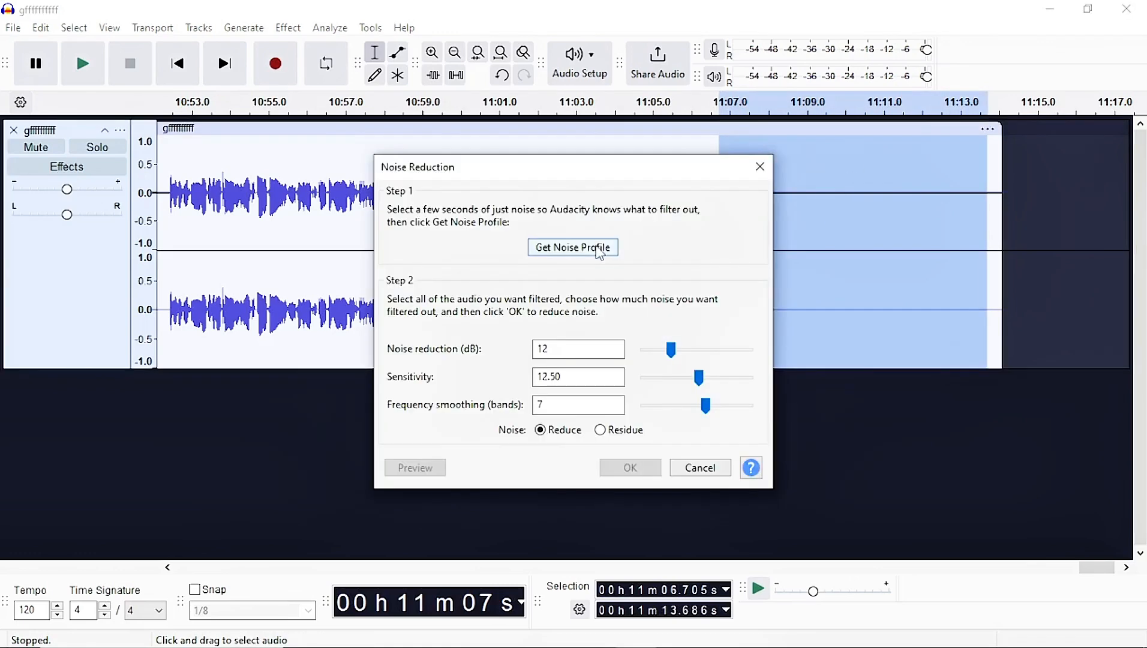
{"action": "left_click", "coordinate": [598, 247]}
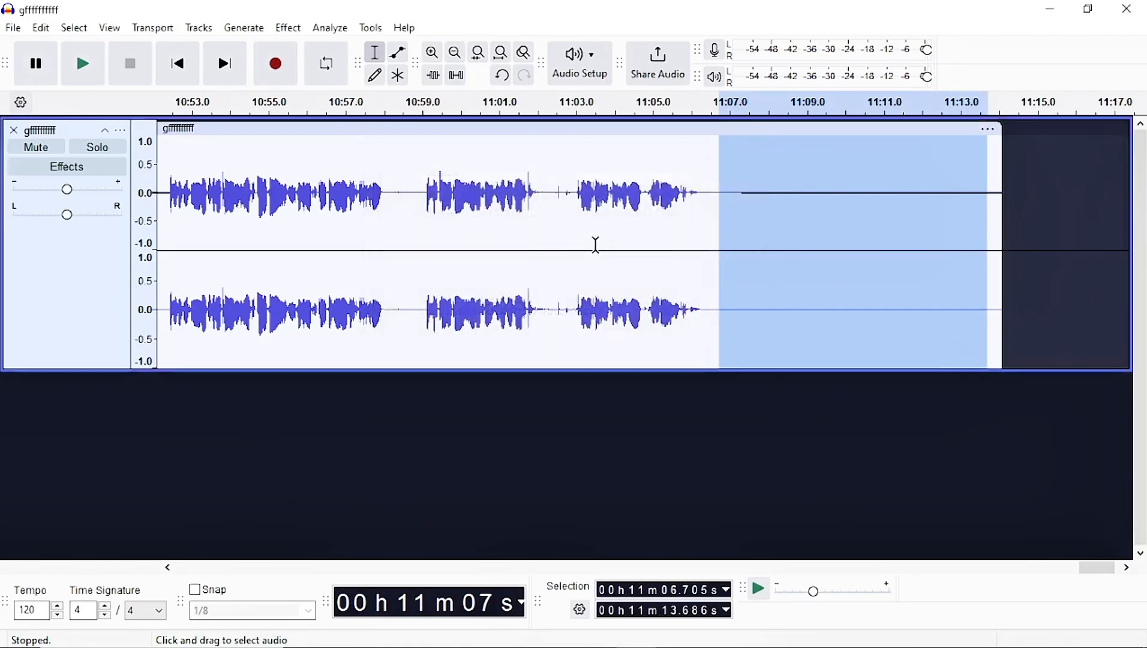
{"action": "left_click", "coordinate": [561, 264]}
{"action": "key", "text": "ctrl+a"}
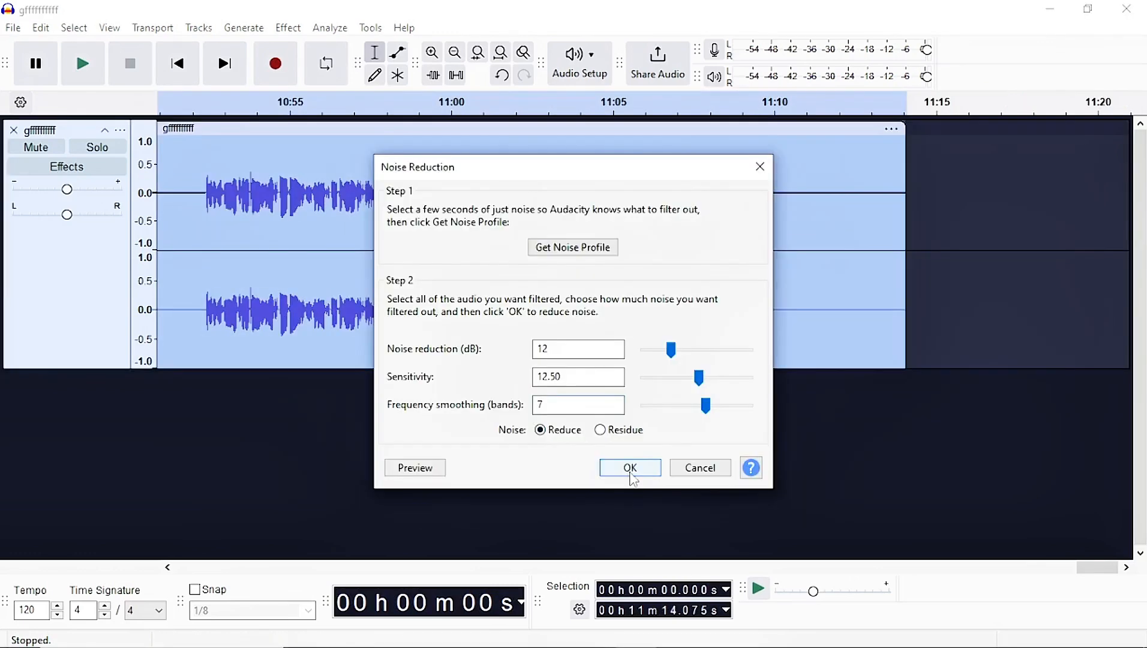
{"action": "left_click", "coordinate": [627, 467]}
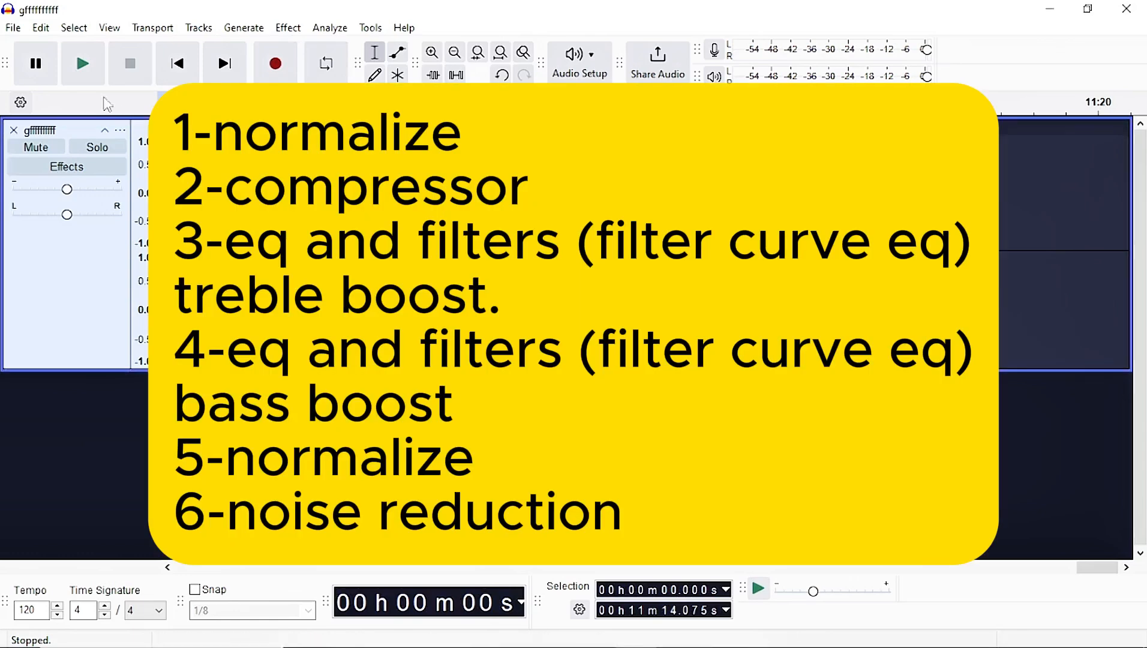
Open the Export Audio command for the processed track.
{"action": "left_click", "coordinate": [14, 28]}
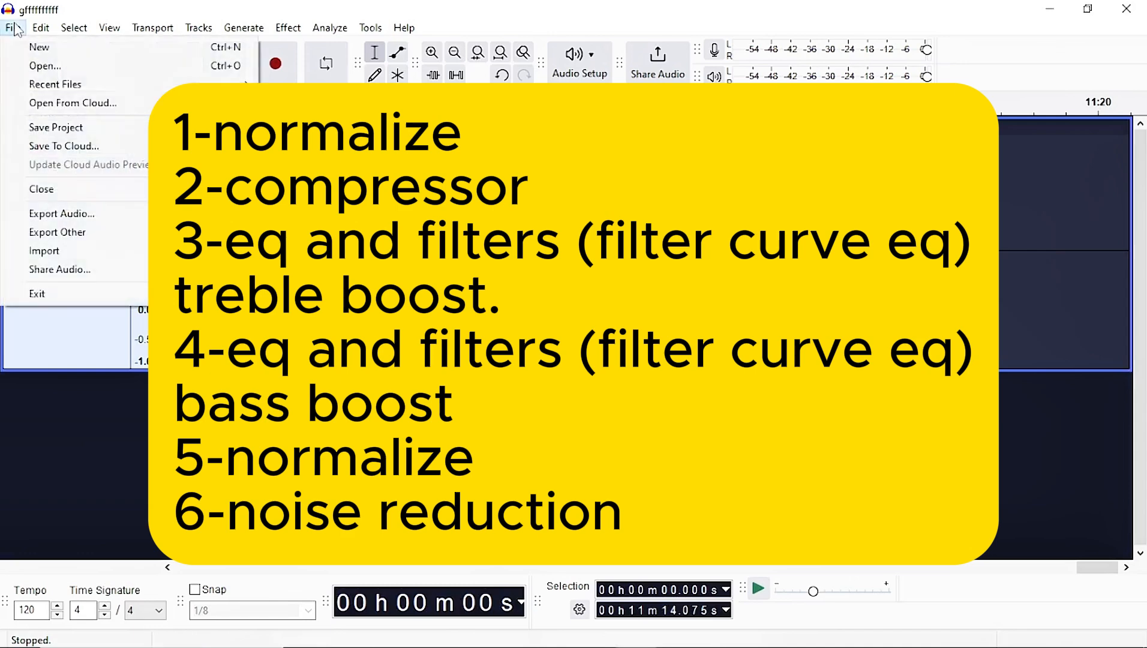
{"action": "left_click", "coordinate": [68, 216]}
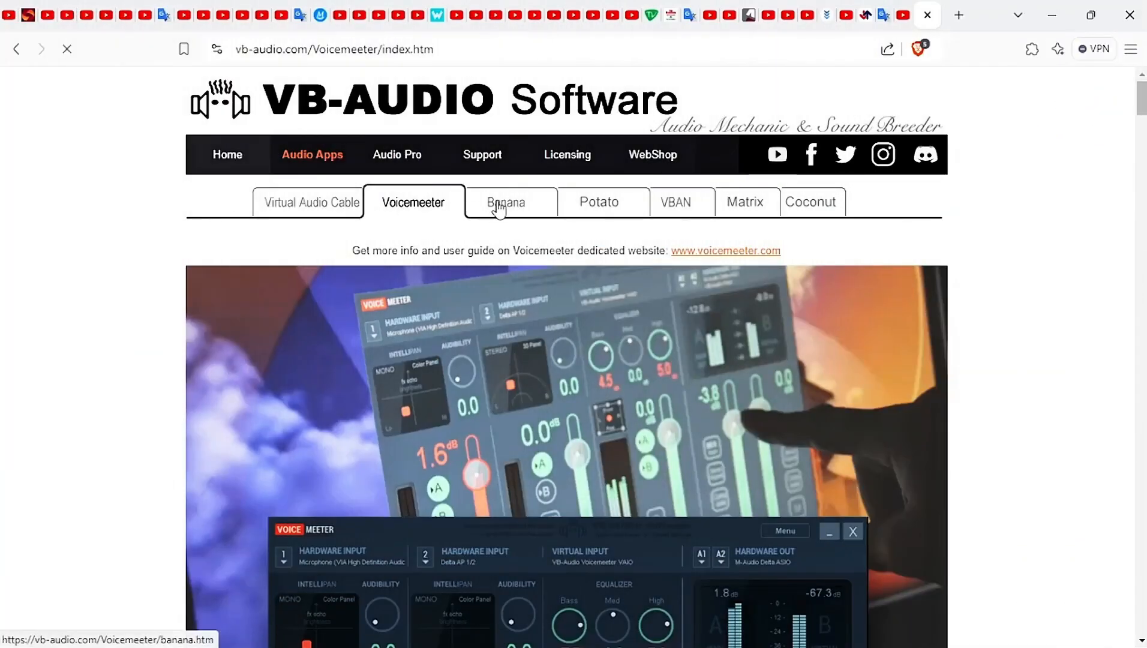
Browse the VB-Audio site's Banana, Potato and Voicemeeter pages.
{"action": "left_click", "coordinate": [495, 205]}
{"action": "left_click", "coordinate": [621, 209]}
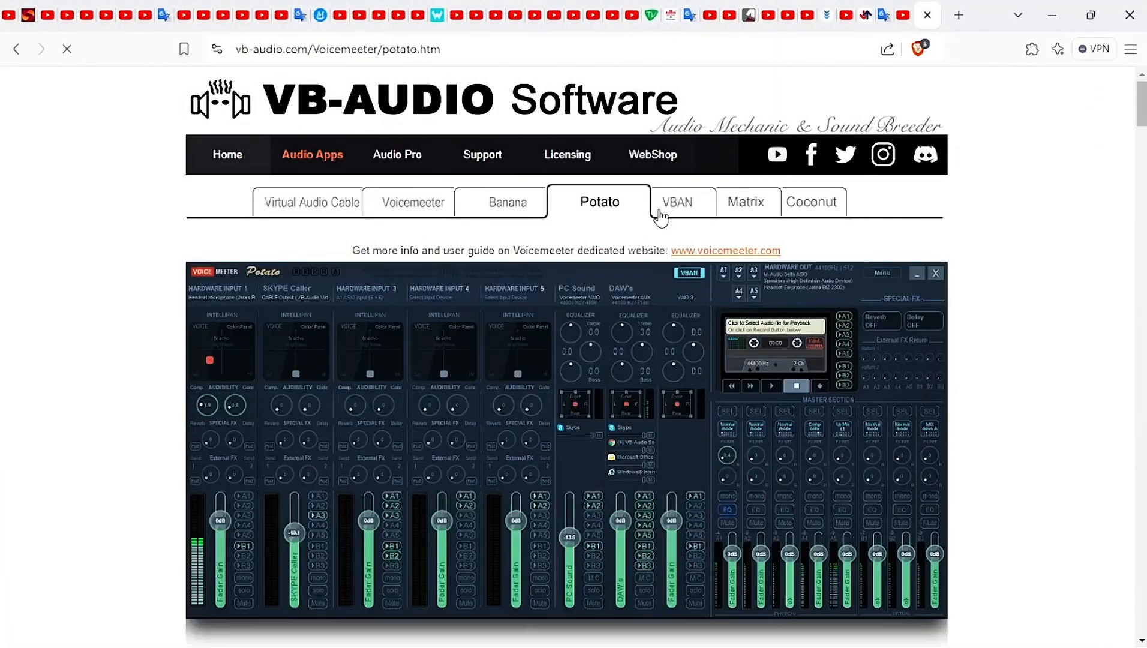
{"action": "left_click", "coordinate": [411, 205]}
{"action": "scroll", "coordinate": [384, 269], "scroll_direction": "down", "scroll_amount": 10}
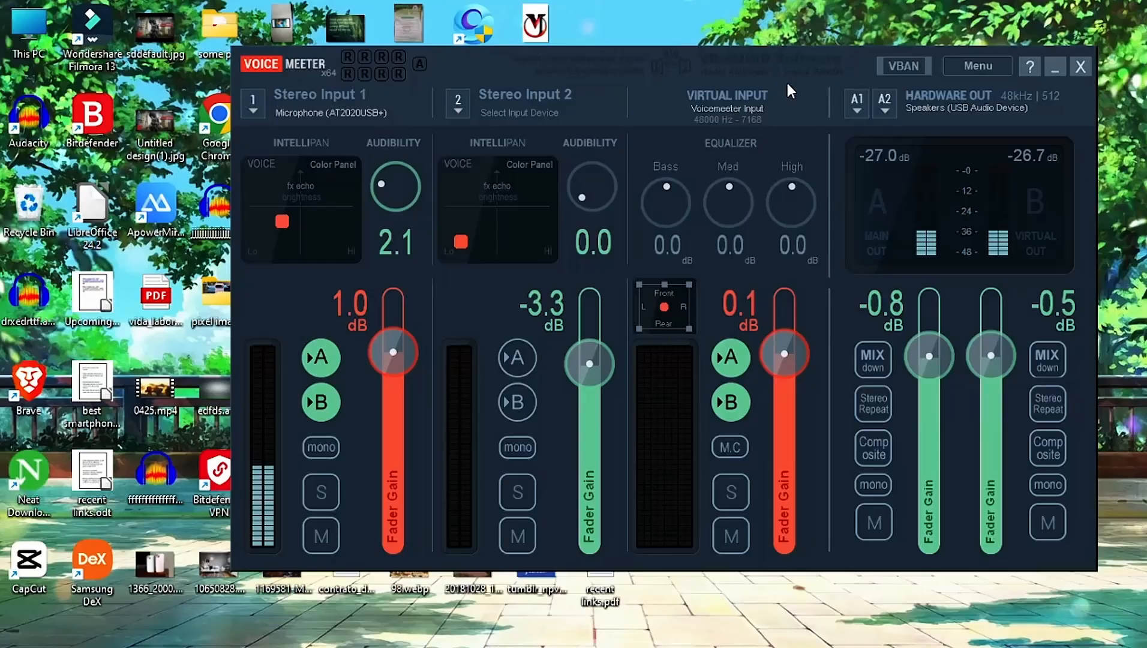
In Voicemeeter, move Stereo Input 1's Intellipan color point up toward fx echo.
{"action": "left_click_drag", "start_coordinate": [285, 220], "coordinate": [351, 170]}
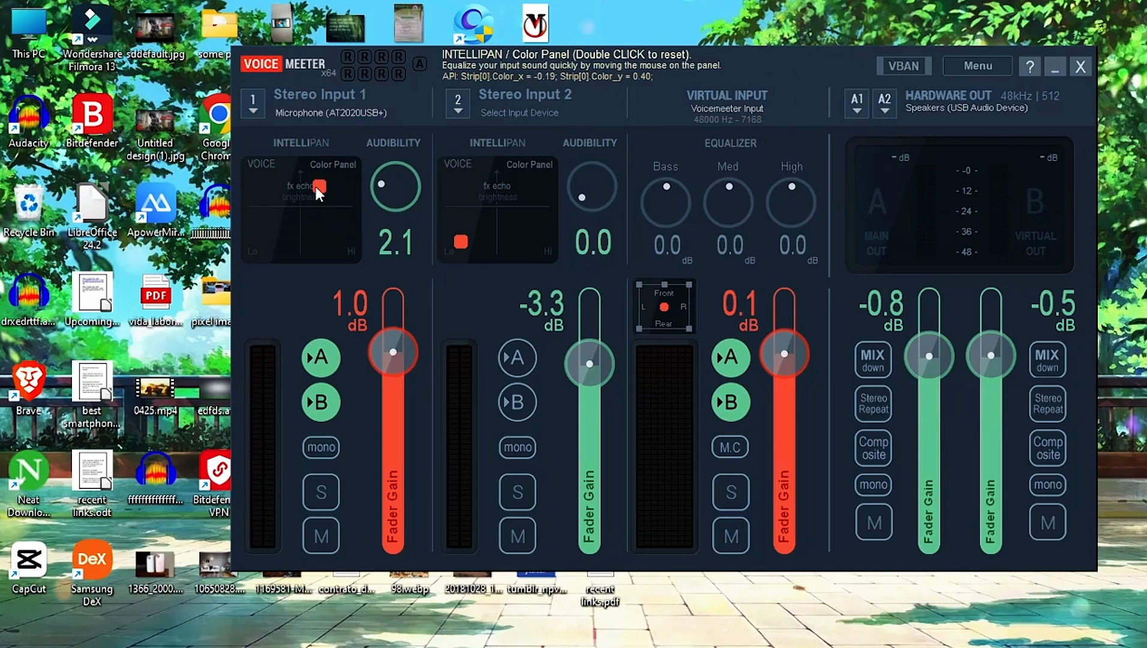